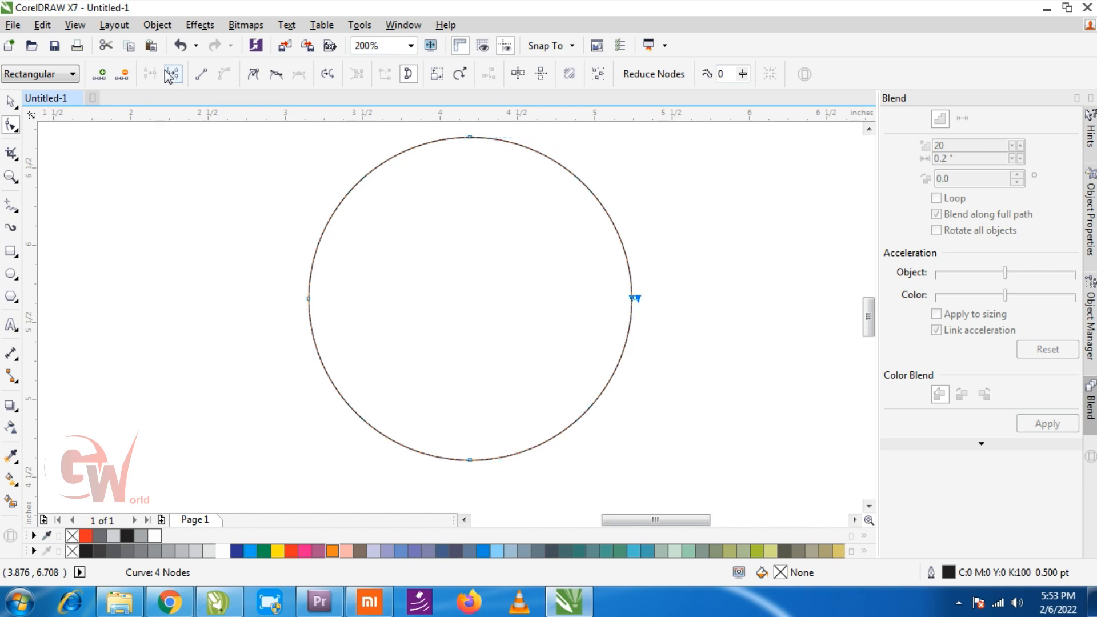
# - Delete the circle's other segments by removing nodes so that only its lower-left quarter arc is left
pyautogui.moveTo(692, 227); pyautogui.dragTo(612, 306)
pyautogui.press('Delete')
pyautogui.moveTo(538, 196); pyautogui.dragTo(448, 137)
pyautogui.press('Delete')
pyautogui.press('space')
# - Draw a small circle about 0.21 inch in diameter in the empty area below the quarter arc
pyautogui.scroll(-3, 429, 352)
pyautogui.scroll(2, 468, 337)
pyautogui.press('F6')
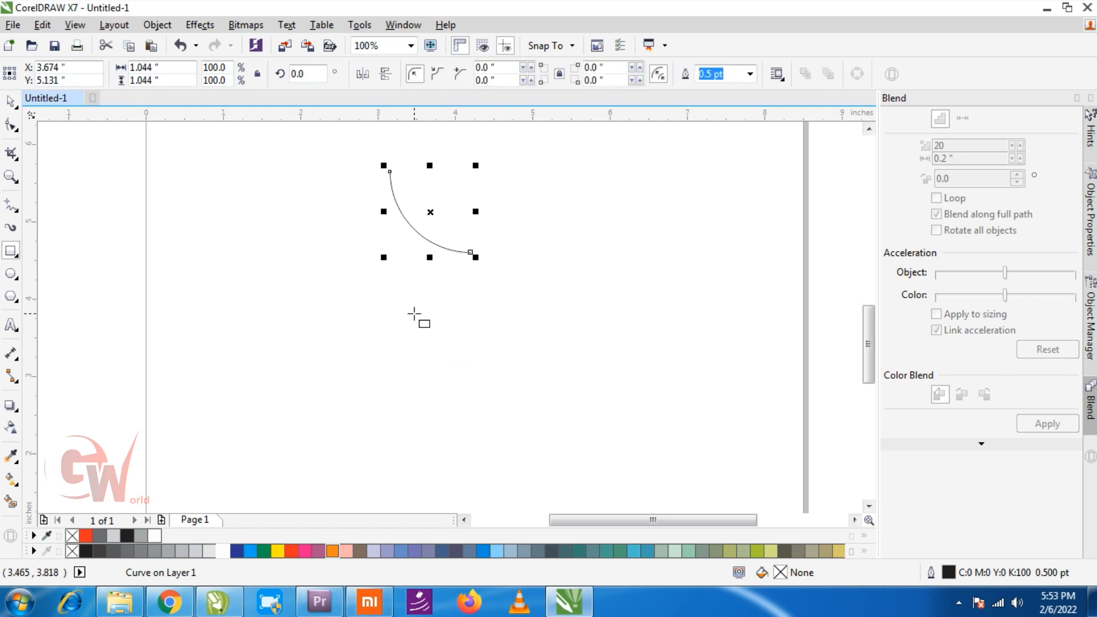
pyautogui.press('F7')
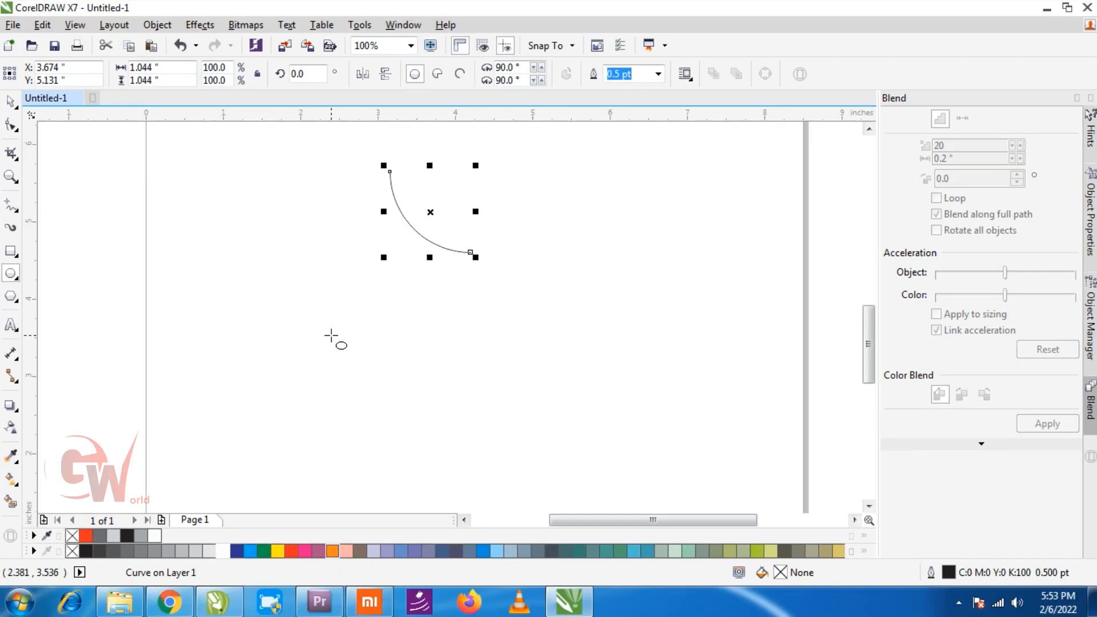
pyautogui.moveTo(361, 346); pyautogui.dragTo(386, 372)
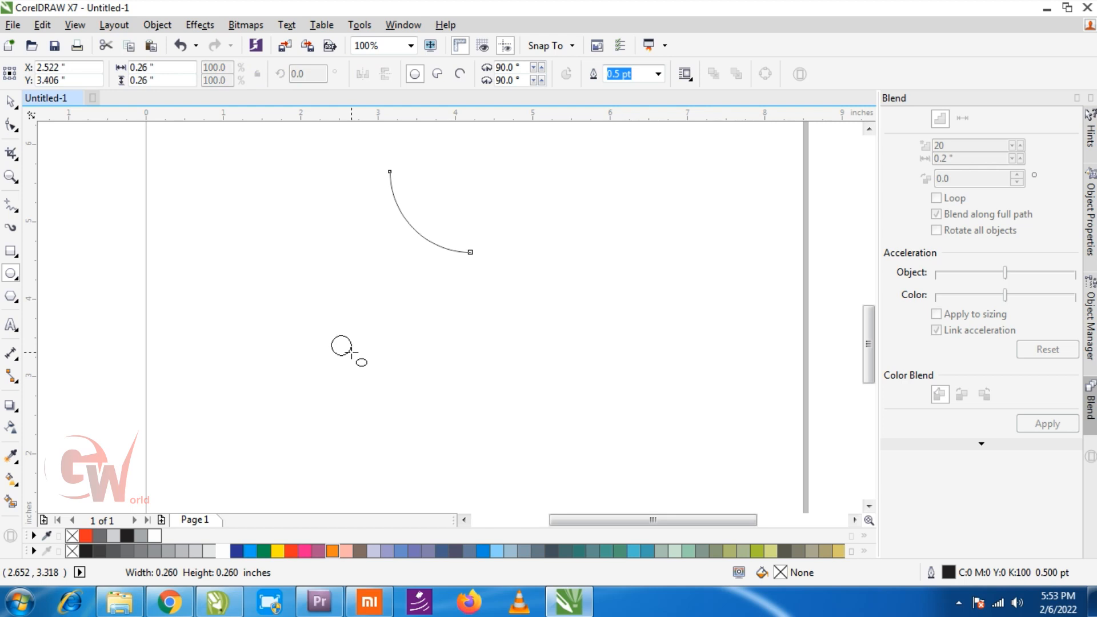
# - Place a copy of the small circle level with it on its right, scaled down to 37.5%
pyautogui.scroll(3, 343, 349)
pyautogui.press('space')
pyautogui.moveTo(312, 333); pyautogui.dragTo(729, 345)
pyautogui.hotkey('ctrl', 'z')
pyautogui.moveTo(289, 340); pyautogui.dragTo(761, 363)
pyautogui.rightClick(744, 341)
# - Fill both circles with black and remove their outlines
pyautogui.moveTo(218, 257); pyautogui.dragTo(877, 421)
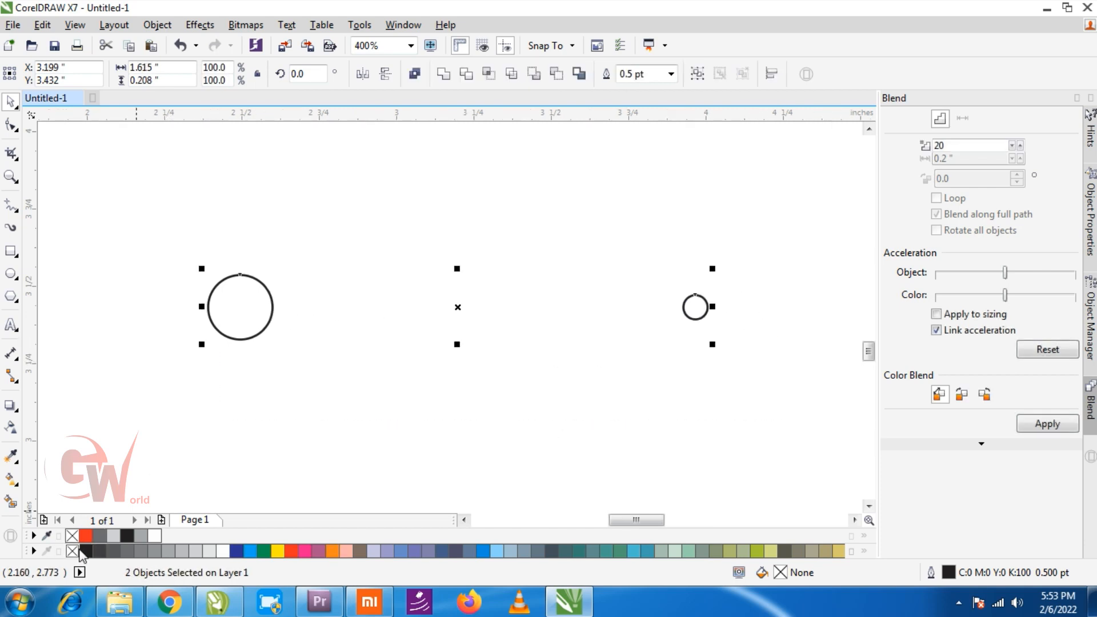
pyautogui.click(86, 551)
pyautogui.rightClick(72, 551)
# - Fill the large circle with magenta (M:100) and the small circle with light blue (C:40)
pyautogui.click(293, 337)
pyautogui.click(255, 302)
pyautogui.click(305, 551)
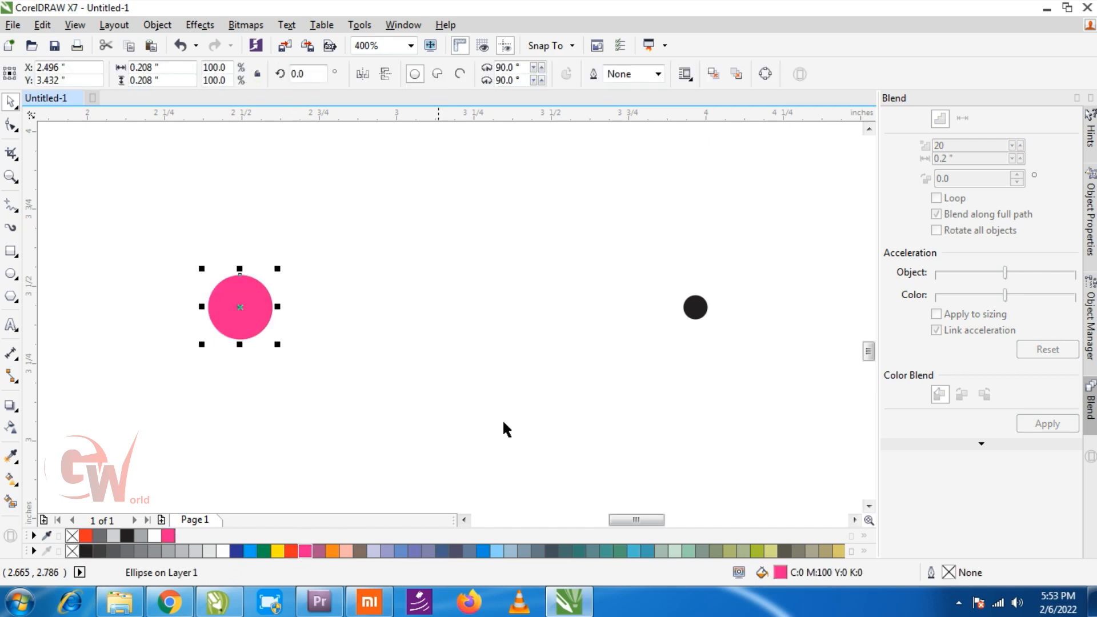
pyautogui.click(695, 307)
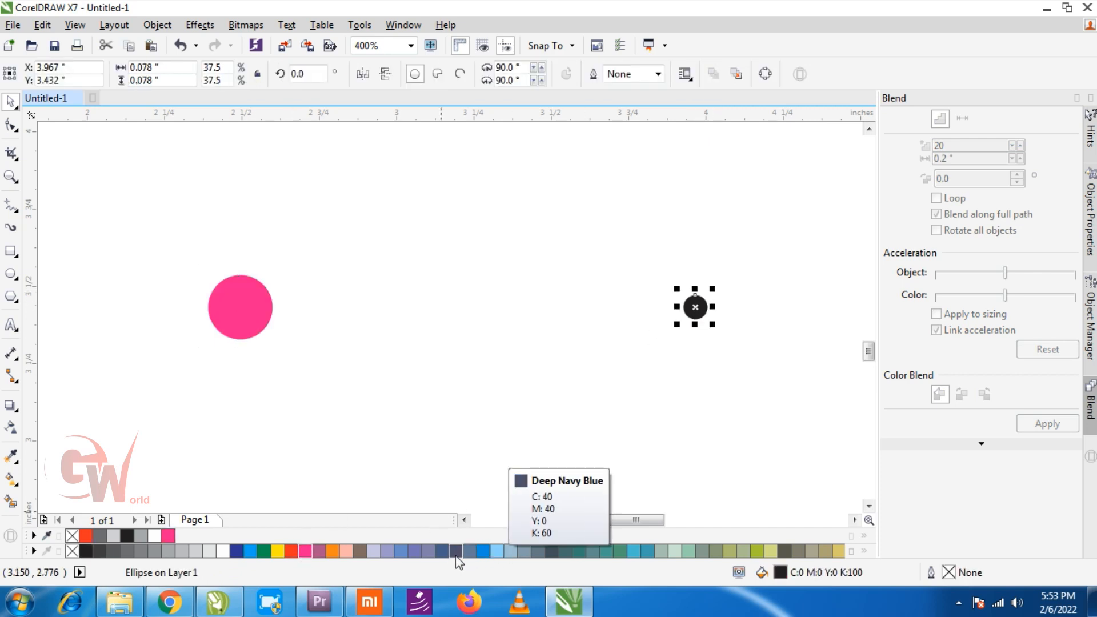
pyautogui.click(497, 551)
pyautogui.scroll(-2, 503, 245)
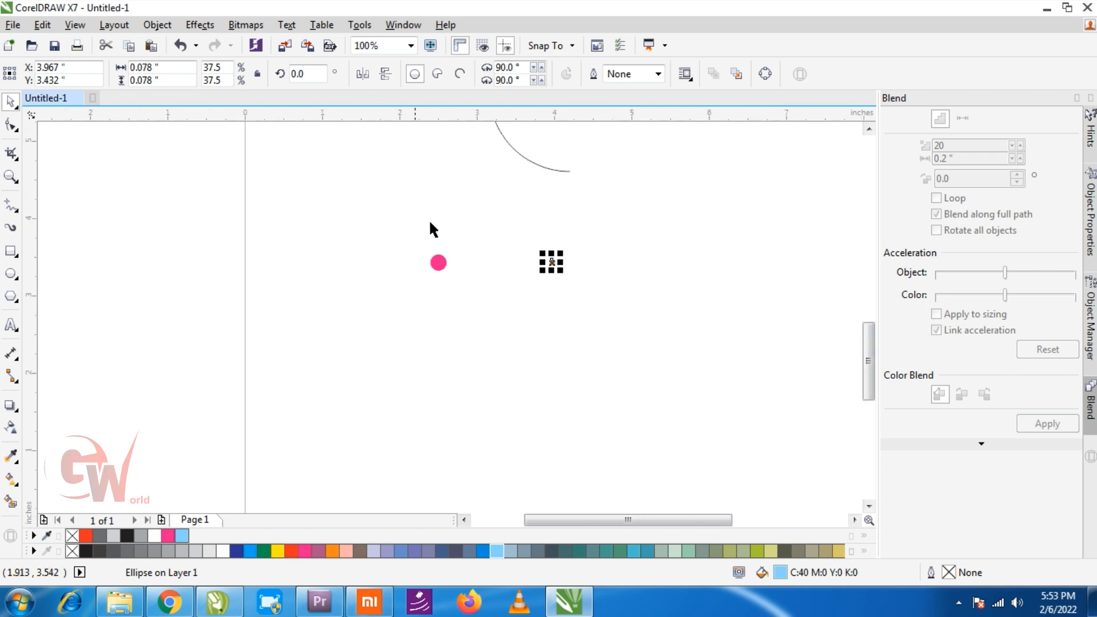
# - Blend the magenta and light blue circles together using 20 steps
pyautogui.scroll(2, 392, 245)
pyautogui.moveTo(105, 260); pyautogui.dragTo(722, 405)
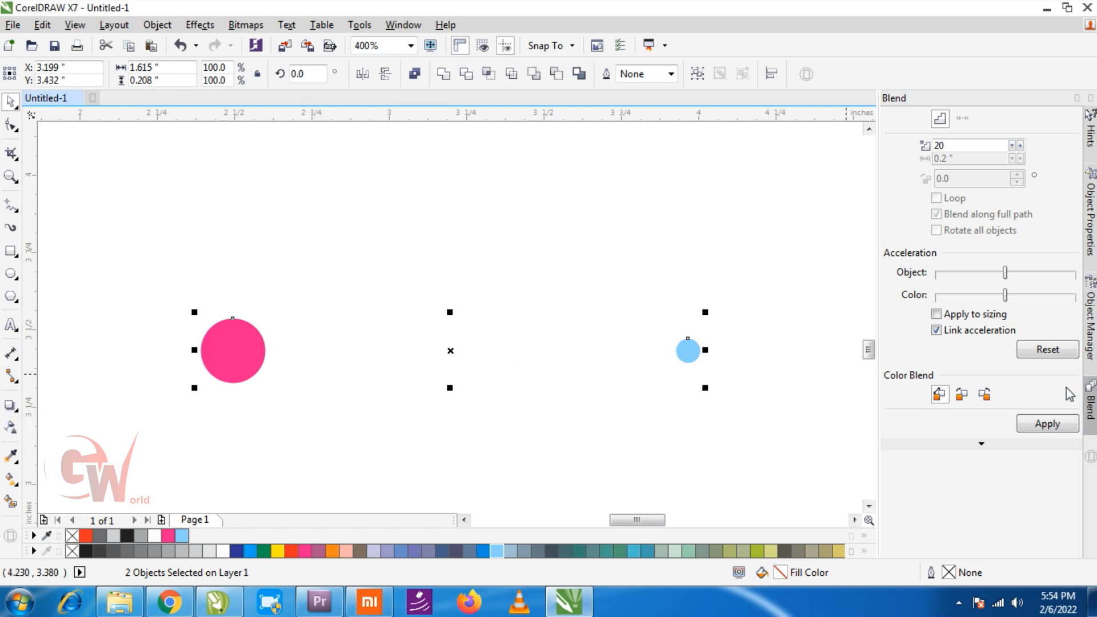
pyautogui.click(156, 24)
pyautogui.moveTo(190, 33)
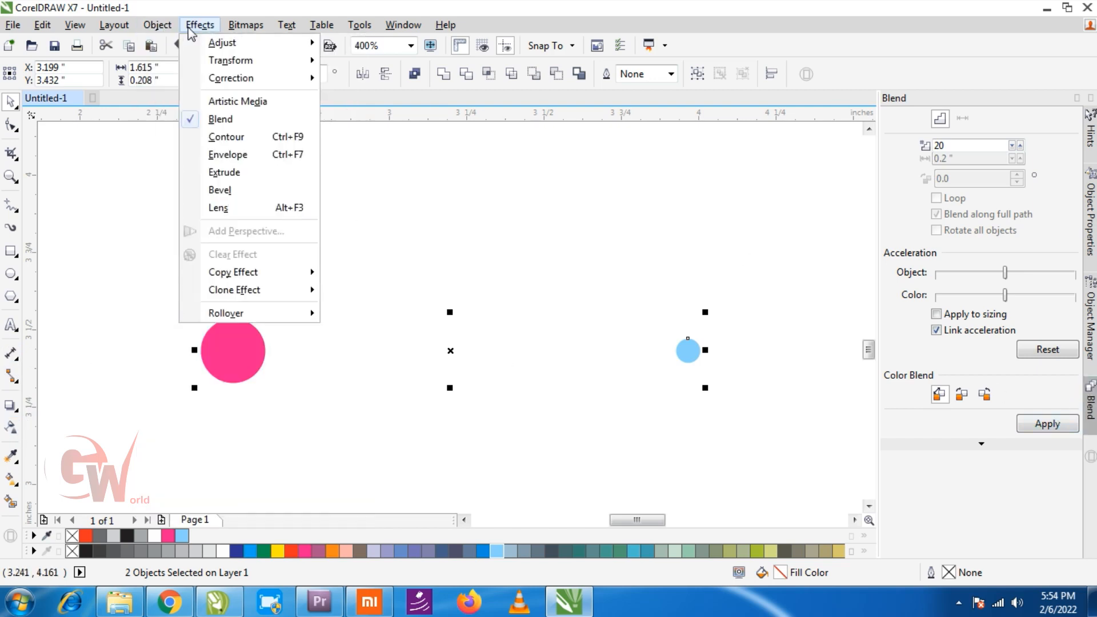
pyautogui.click(201, 118)
pyautogui.click(205, 25)
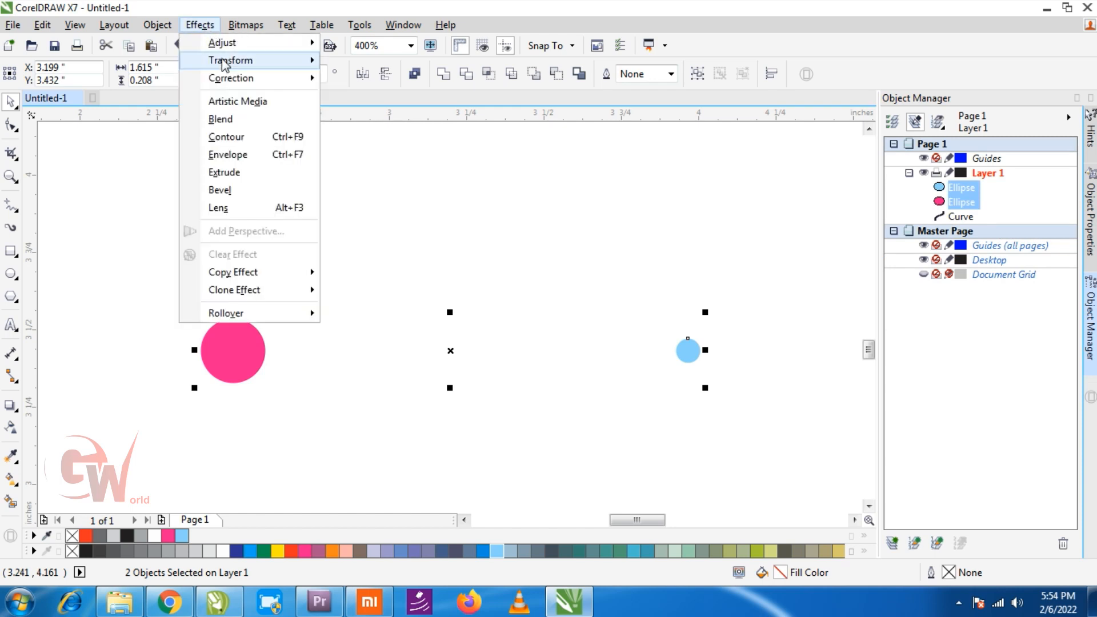
pyautogui.click(219, 120)
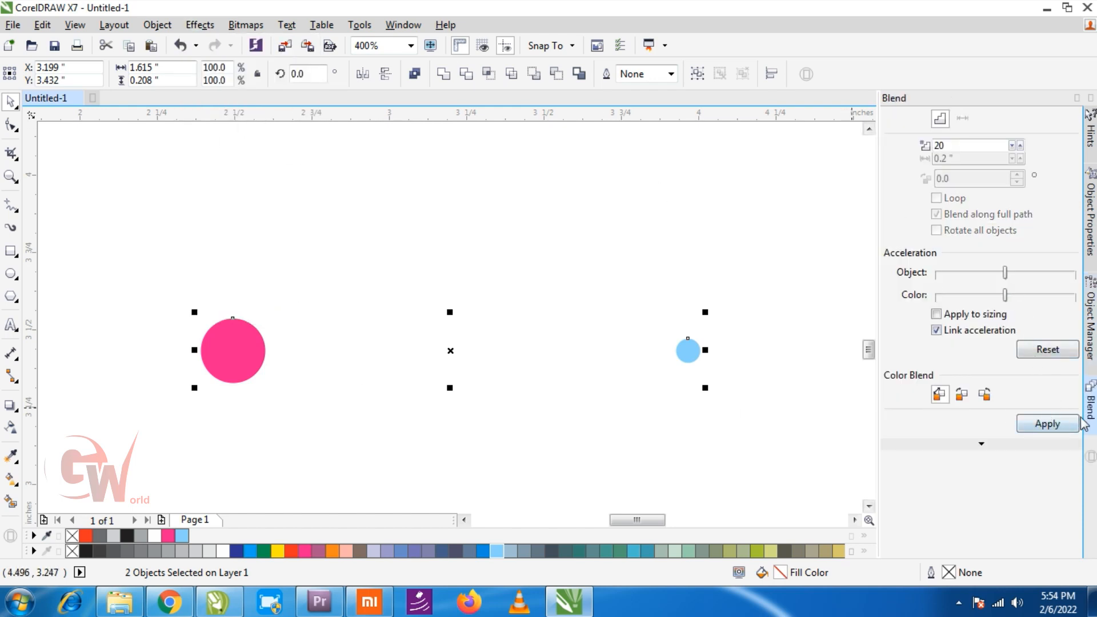
pyautogui.click(1063, 430)
# - Set the number of steps in the circle blend to 13
pyautogui.scroll(-2, 297, 253)
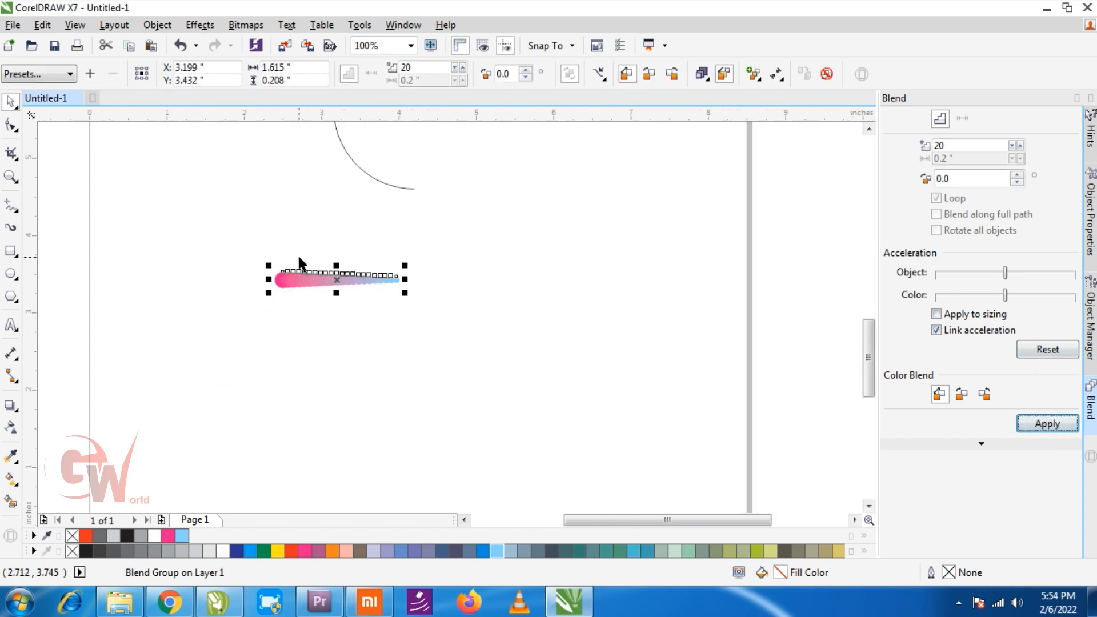
pyautogui.click(455, 66)
pyautogui.click(455, 67)
pyautogui.click(455, 67)
pyautogui.click(454, 67)
pyautogui.click(455, 68)
pyautogui.click(455, 67)
pyautogui.click(455, 68)
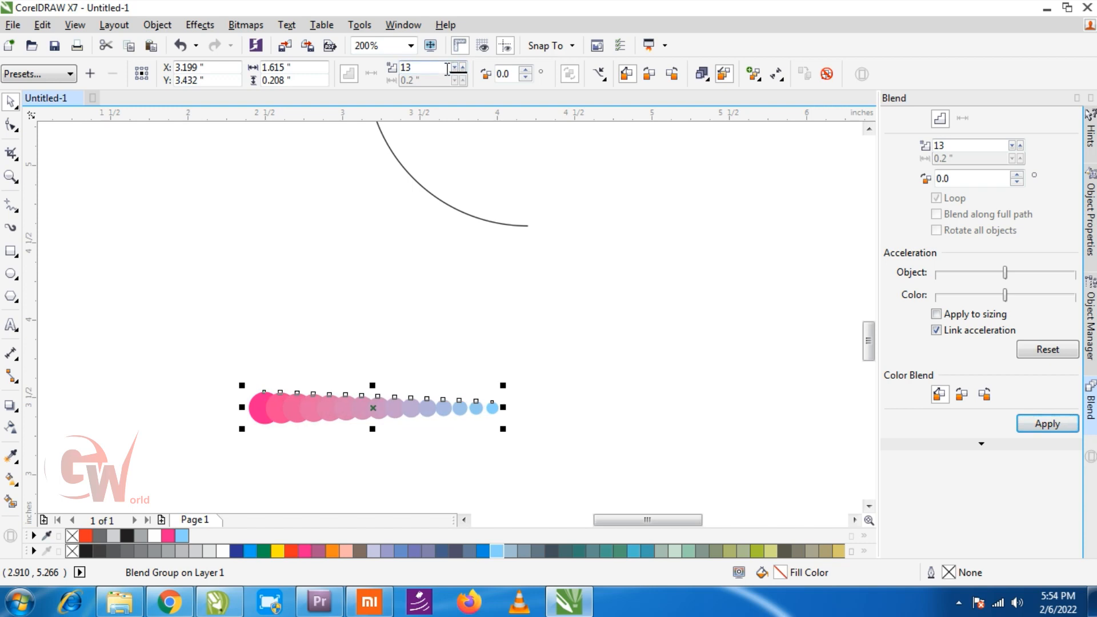
# - Attach the circle blend to the quarter arc as its new path
pyautogui.click(599, 74)
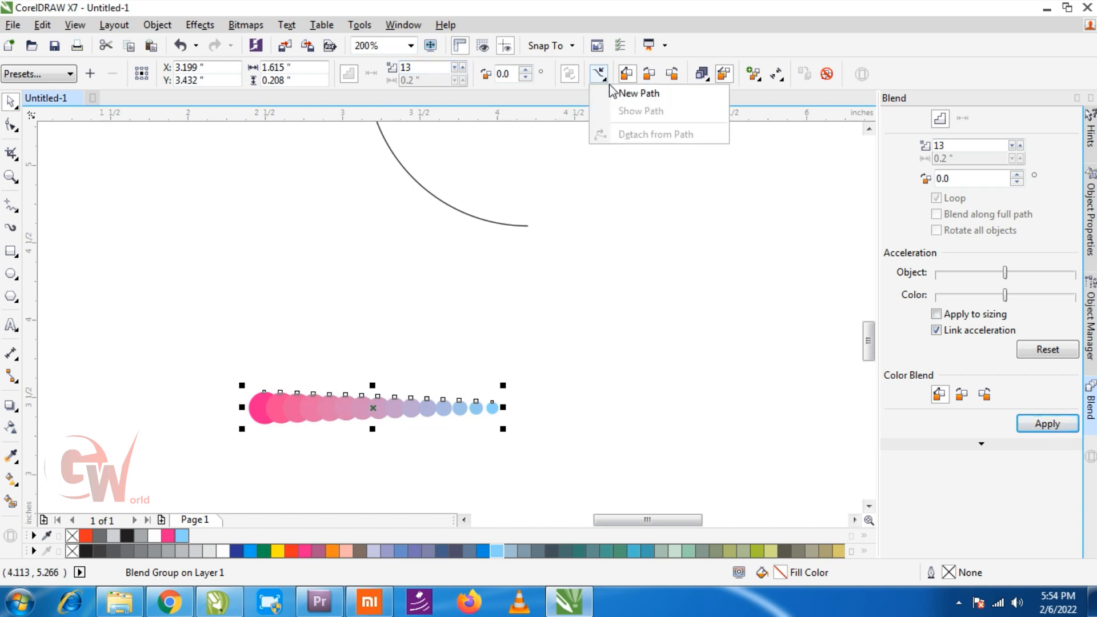
pyautogui.click(614, 93)
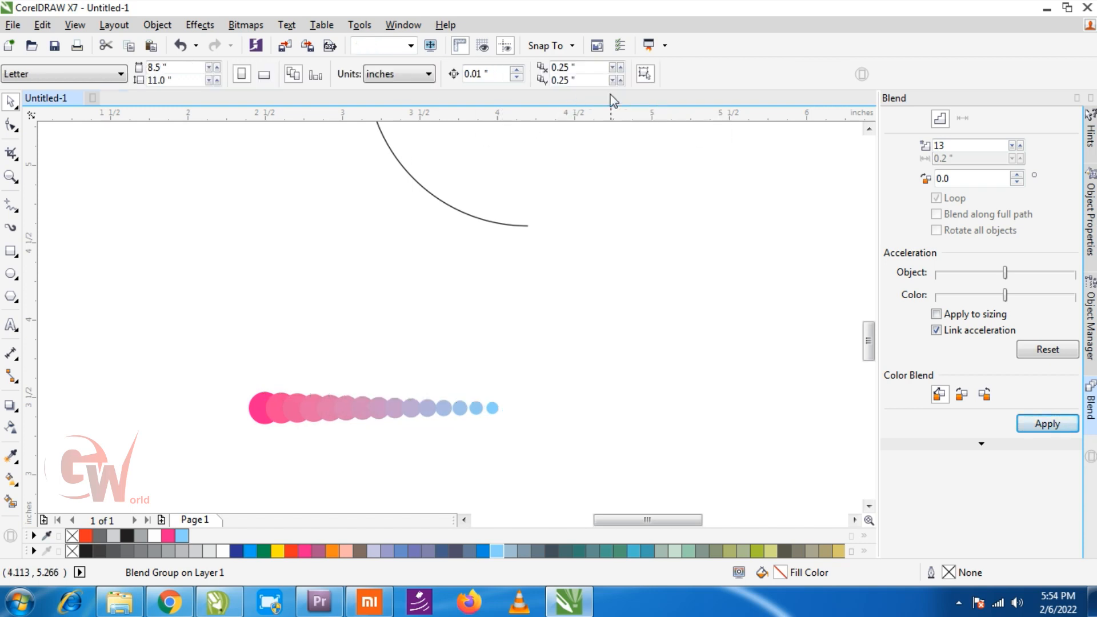
pyautogui.click(457, 202)
pyautogui.scroll(-3, 453, 228)
pyautogui.scroll(3, 447, 223)
pyautogui.click(542, 264)
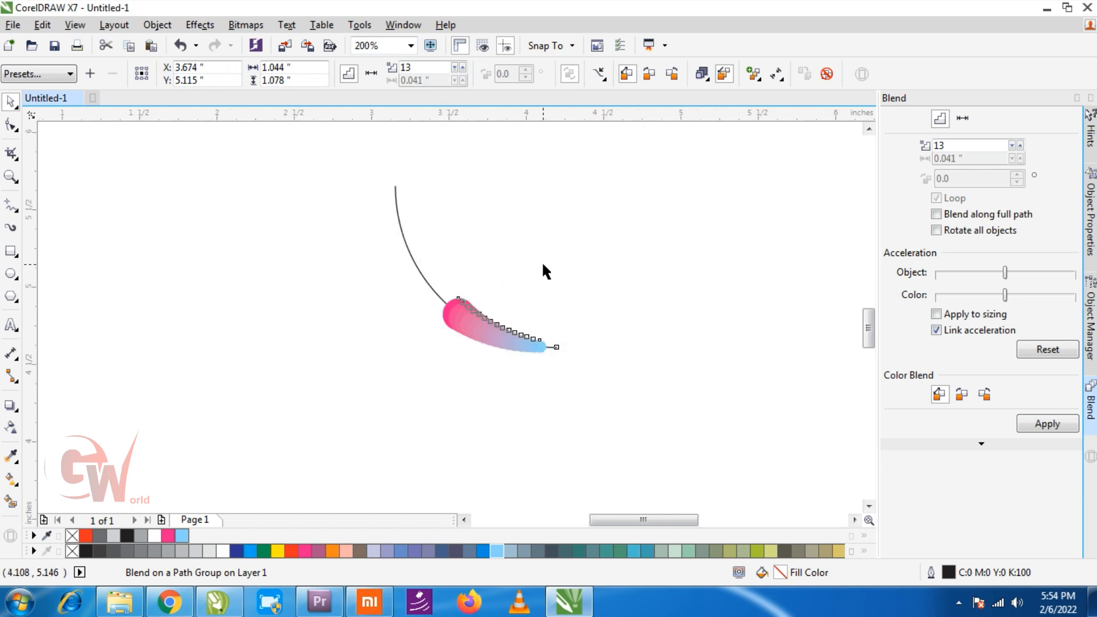
# - Move the blend's blue and pink end circles to opposite ends of the arc and scale the pink one to 67.5%
pyautogui.click(540, 344)
pyautogui.moveTo(553, 348); pyautogui.dragTo(556, 347)
pyautogui.click(453, 306)
pyautogui.click(445, 312)
pyautogui.click(445, 312)
pyautogui.click(421, 315)
pyautogui.click(448, 321)
pyautogui.click(446, 318)
pyautogui.click(457, 314)
pyautogui.moveTo(457, 313); pyautogui.dragTo(420, 170)
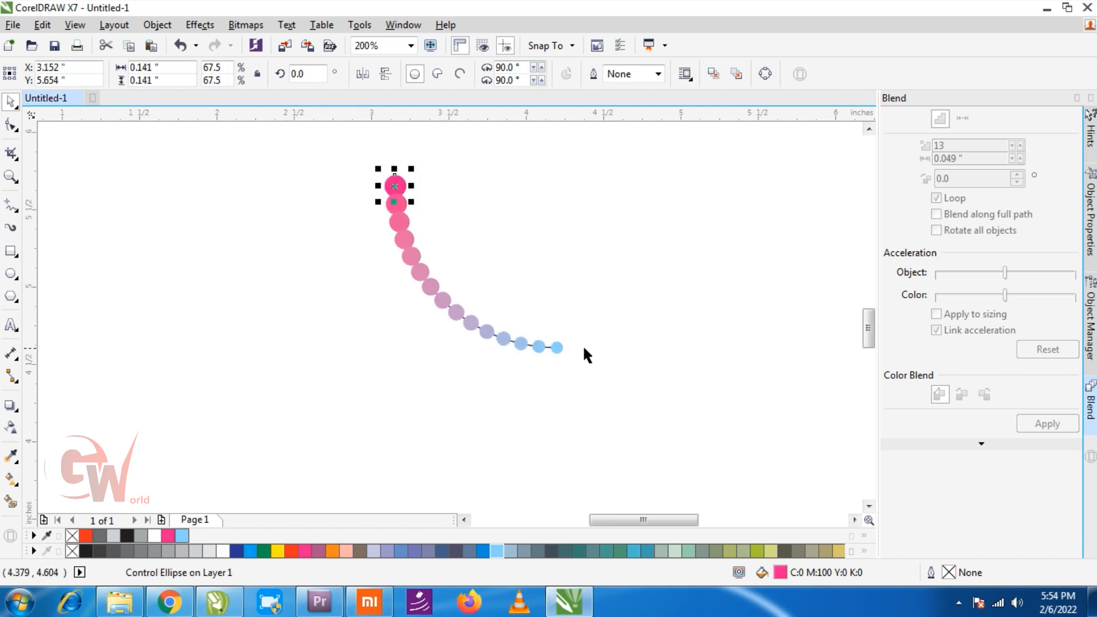
# - Repeat the scaling twice on the blue end circle to shrink it to 17.1%
pyautogui.click(556, 347)
pyautogui.hotkey('ctrl', 'r')
pyautogui.hotkey('ctrl', 'r')
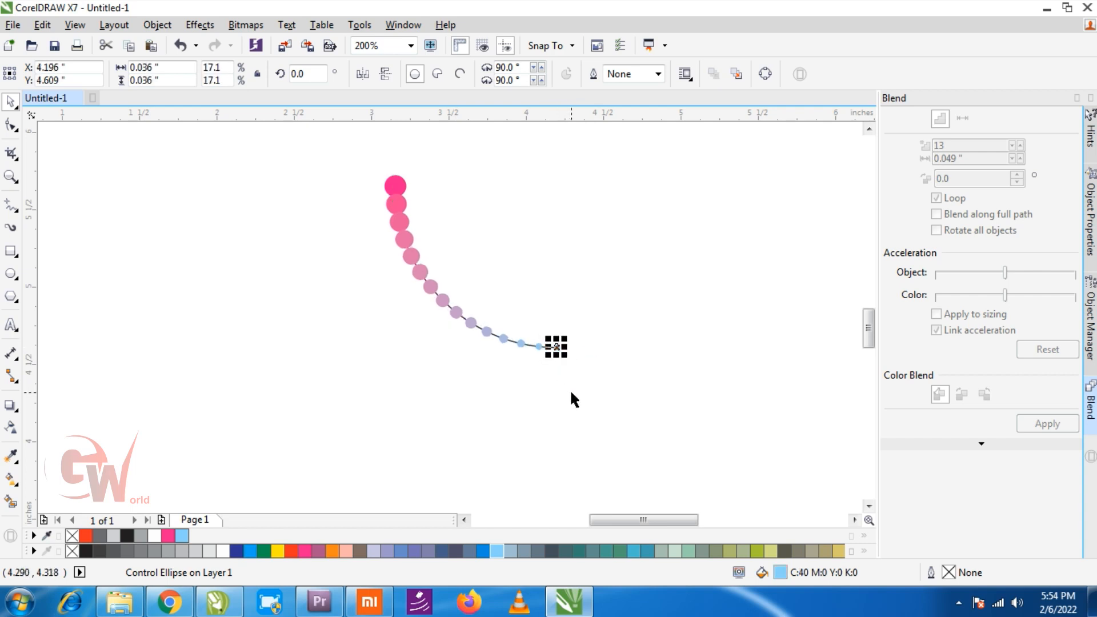
# - Remove the outline of the arc path so only the dots show, and select the whole blend
pyautogui.click(635, 295)
pyautogui.click(399, 181)
pyautogui.click(436, 256)
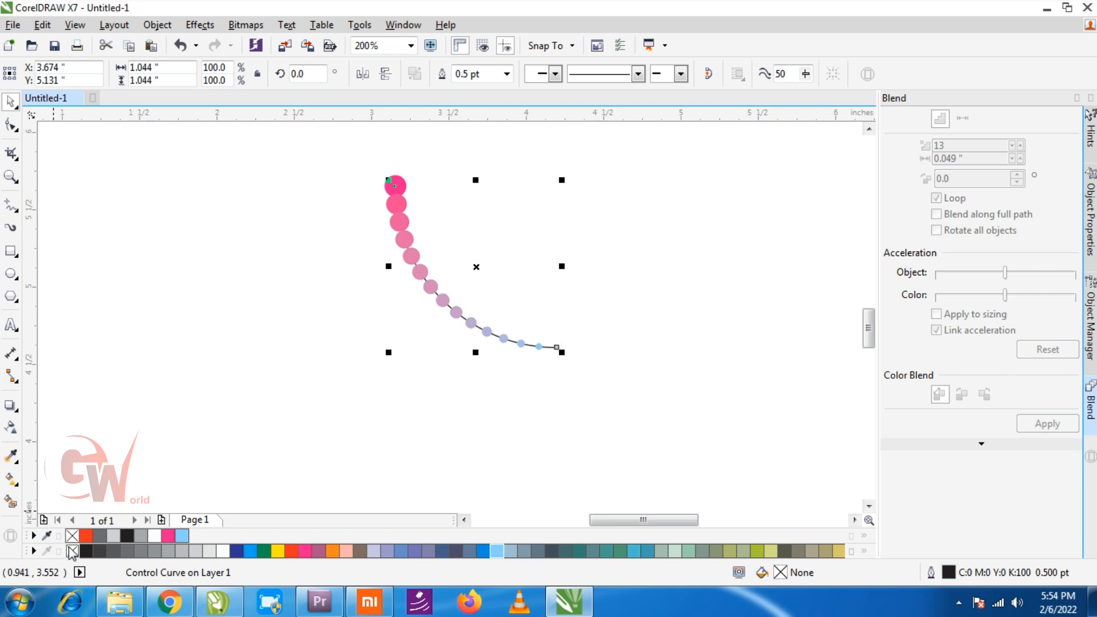
pyautogui.click(475, 296)
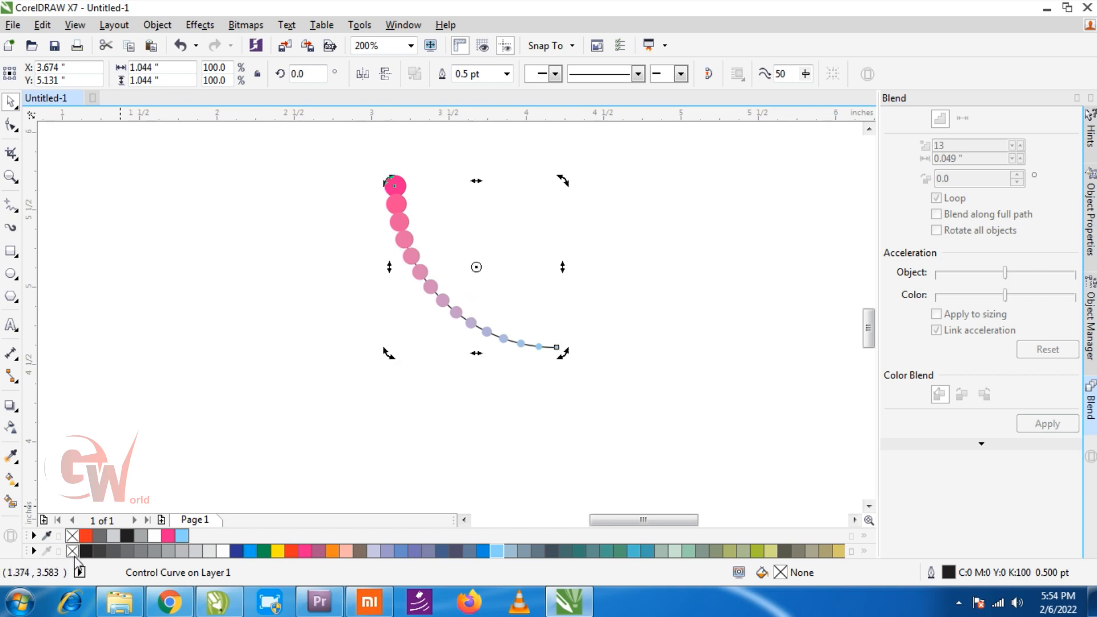
pyautogui.moveTo(657, 423); pyautogui.dragTo(311, 147)
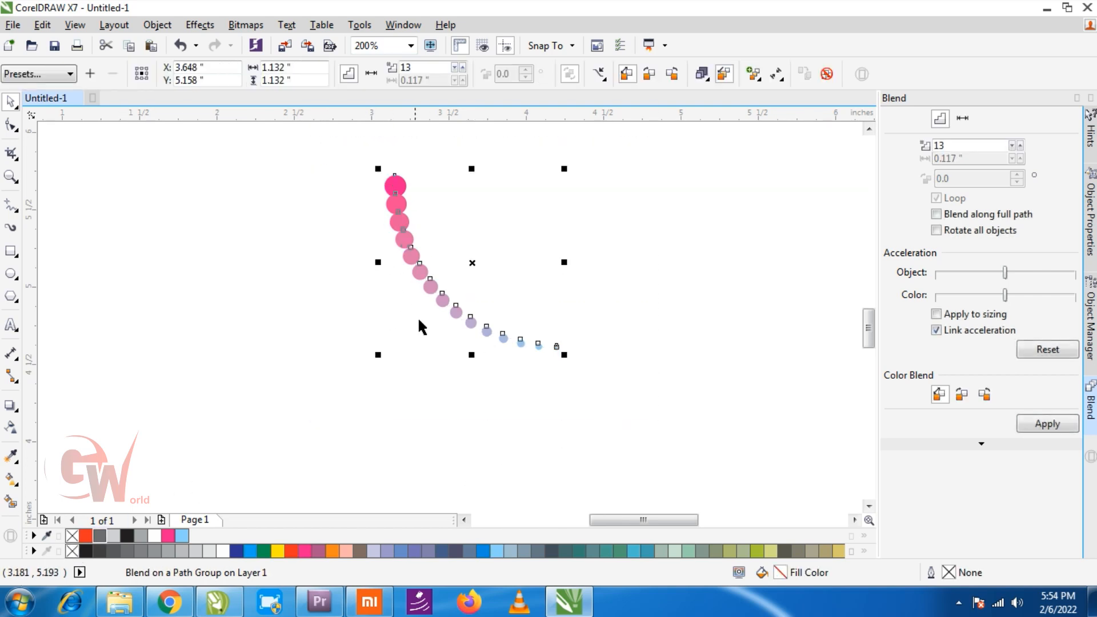
# - Set the number of steps in the blend along the arc to 12
pyautogui.scroll(-1, 426, 323)
pyautogui.scroll(2, 463, 274)
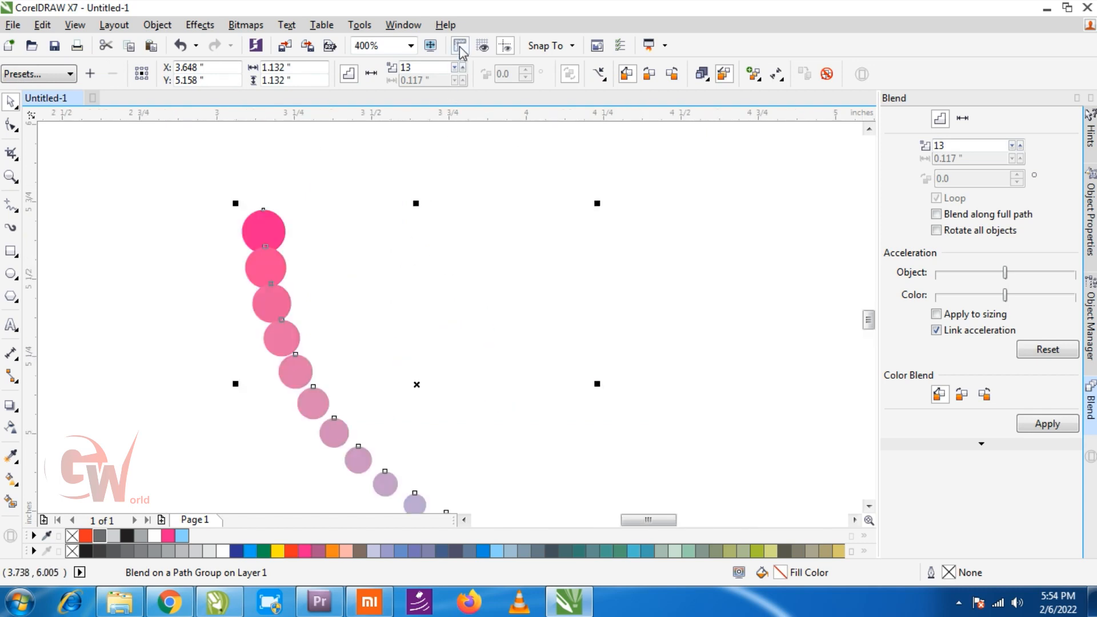
pyautogui.click(455, 67)
pyautogui.scroll(-1, 382, 215)
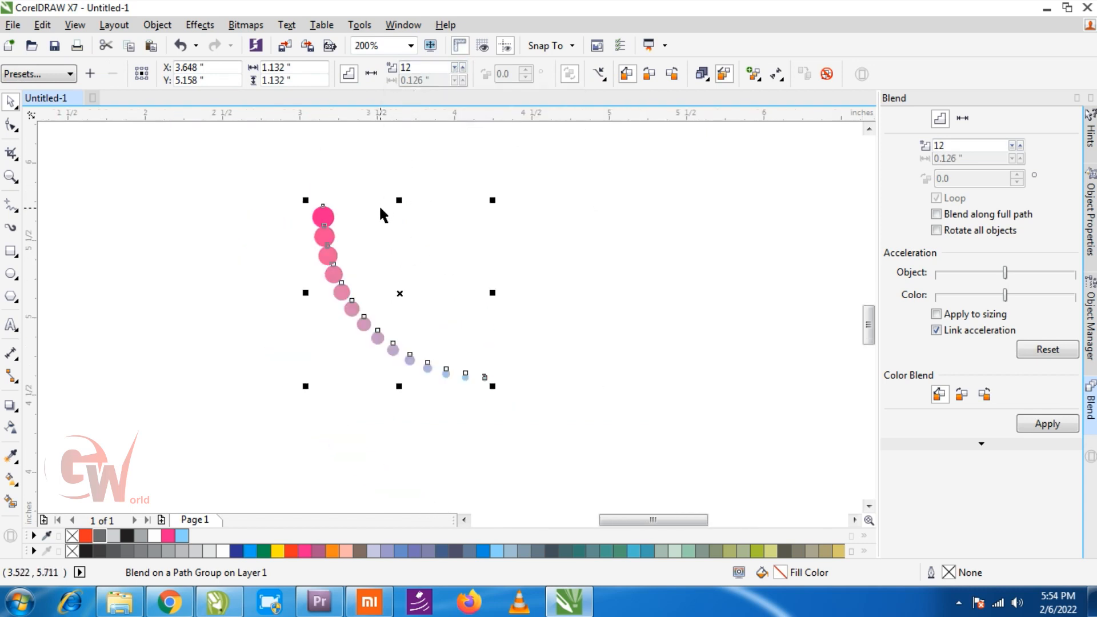
pyautogui.scroll(-1, 424, 390)
pyautogui.moveTo(463, 393); pyautogui.dragTo(374, 274)
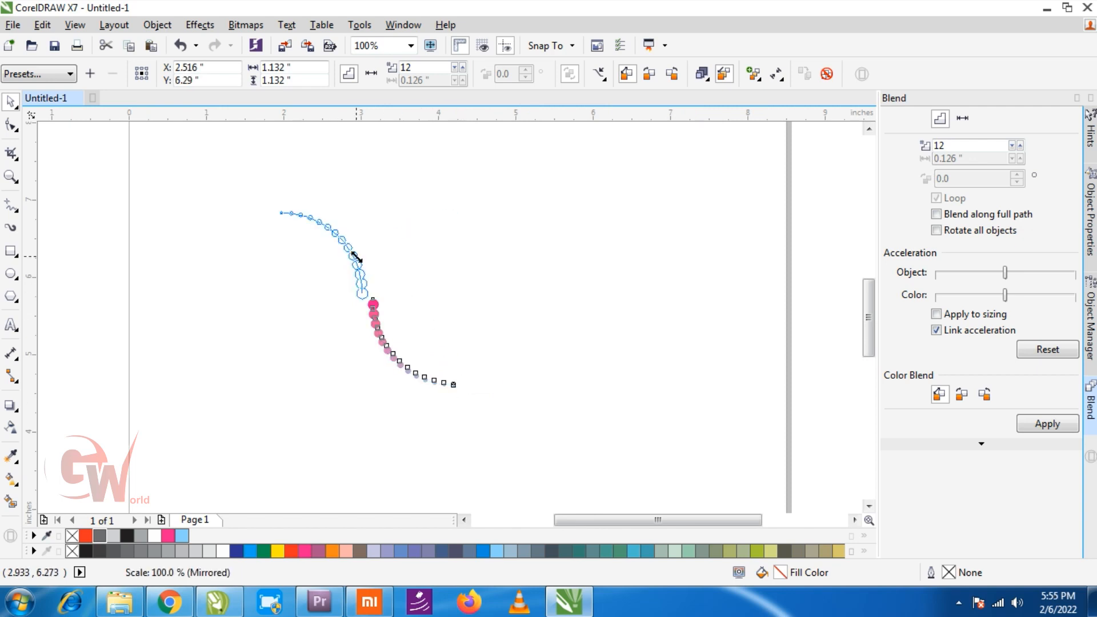
pyautogui.moveTo(356, 263); pyautogui.dragTo(357, 263)
pyautogui.hotkey('ctrl', 'z')
pyautogui.click(448, 386)
pyautogui.moveTo(459, 390); pyautogui.dragTo(398, 411)
pyautogui.hotkey('ctrl', 'z')
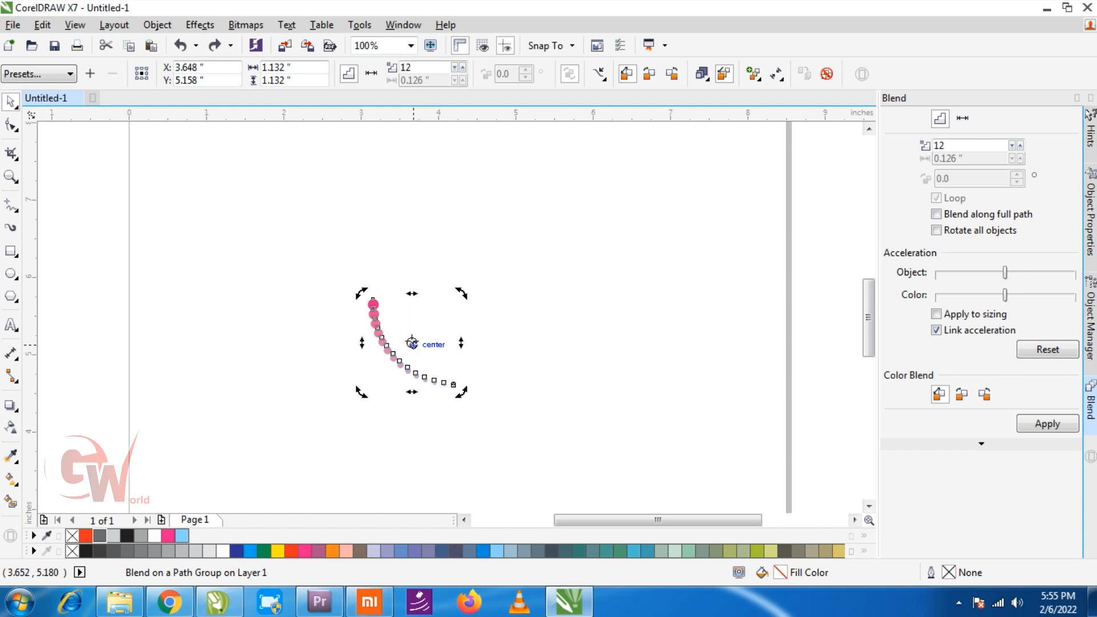
# - Add a copy of the dotted arc mirrored both ways beyond its pink end, with the pink dots meeting to form an S curve
pyautogui.moveTo(380, 305); pyautogui.dragTo(373, 299)
pyautogui.moveTo(462, 395); pyautogui.dragTo(313, 239)
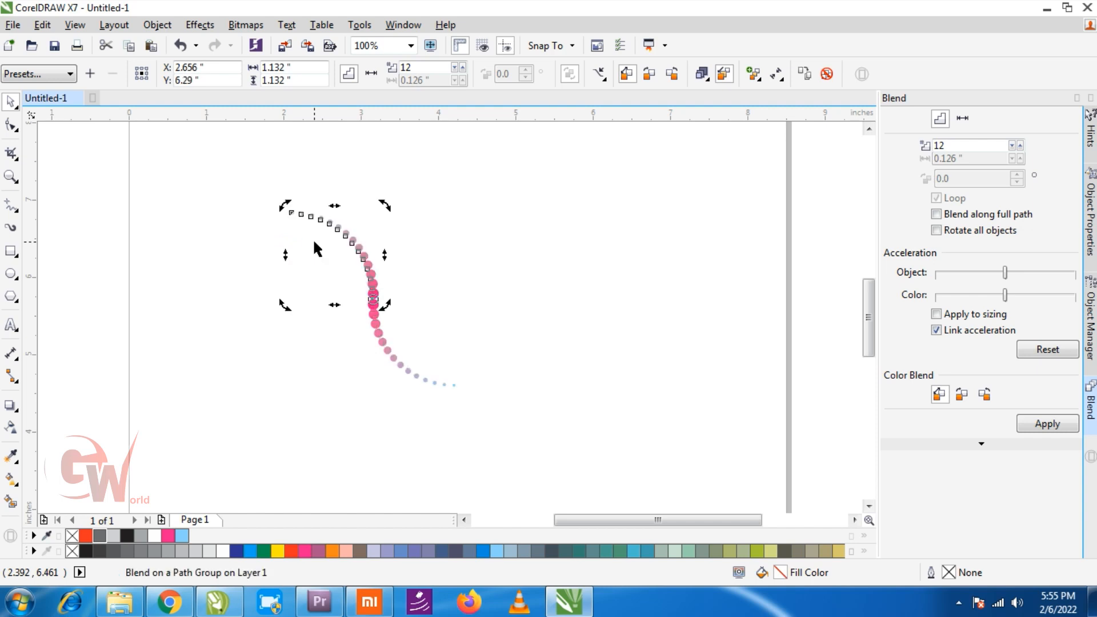
pyautogui.click(581, 315)
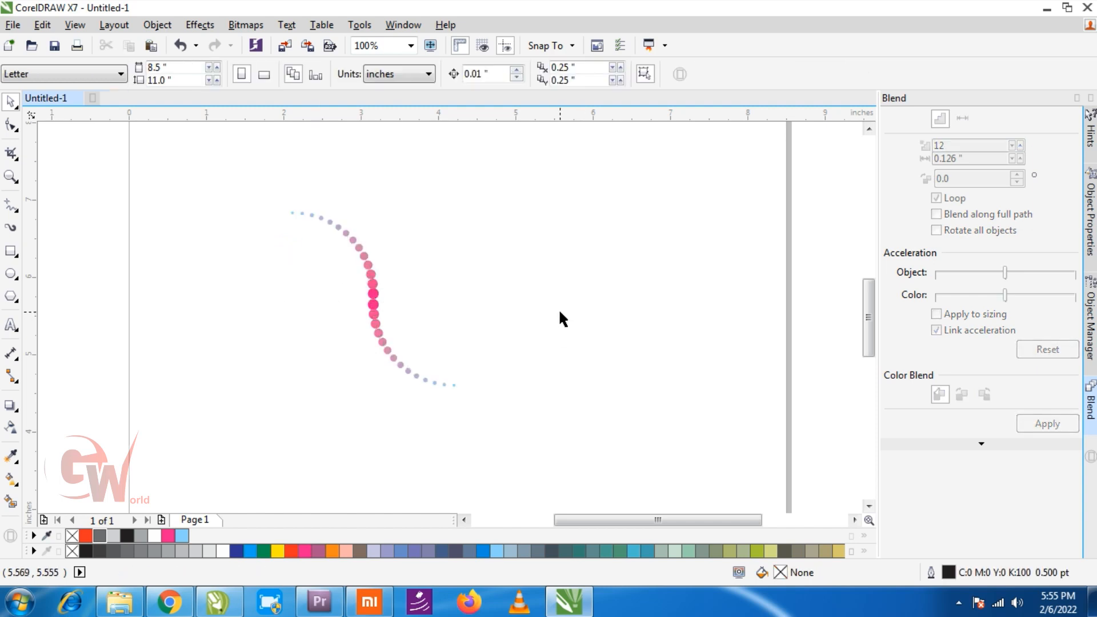
# - Select both dotted arcs and try rotating them freehand about their shared center
pyautogui.moveTo(227, 183); pyautogui.dragTo(435, 402)
pyautogui.click(373, 298)
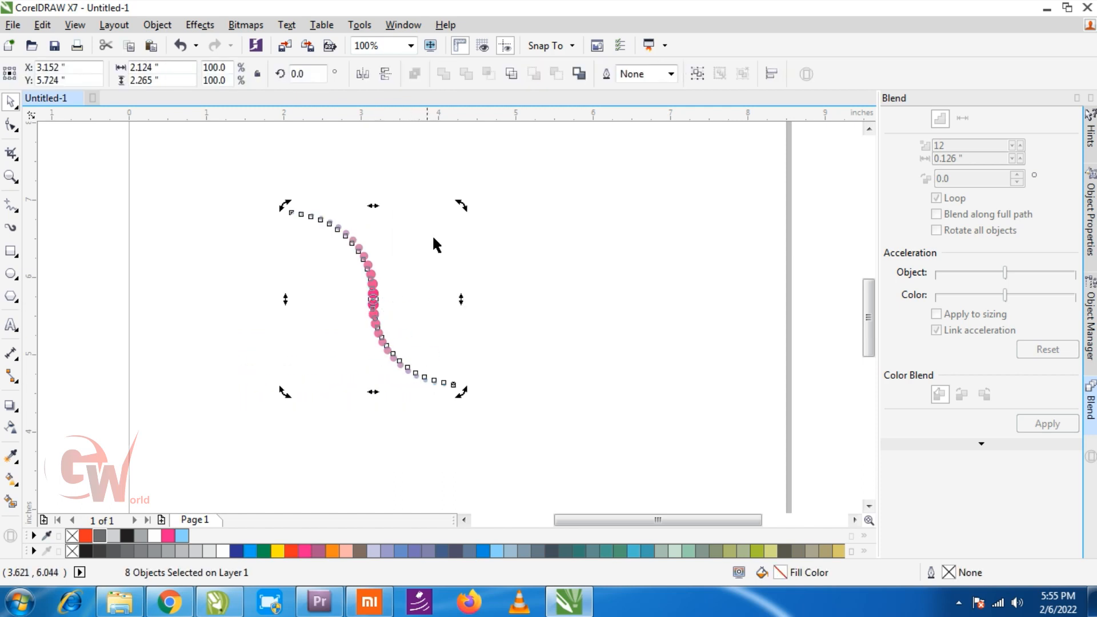
pyautogui.moveTo(460, 209); pyautogui.dragTo(494, 253)
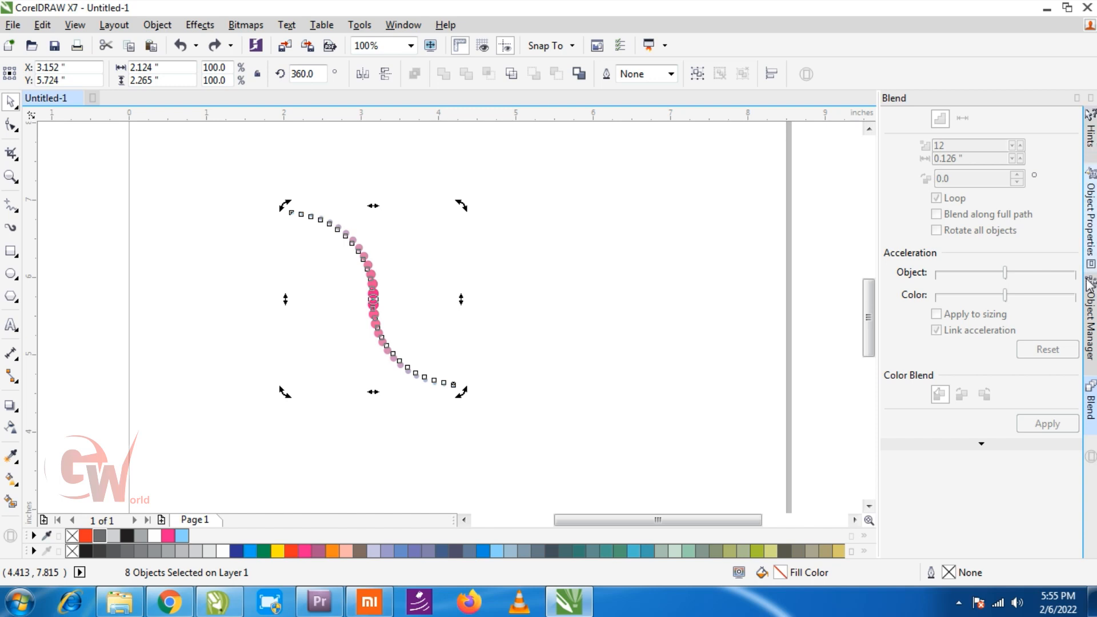
# - Rotate the S-shaped pair of dotted arcs by 15 degrees about its center using the Rotate transformation
pyautogui.click(201, 26)
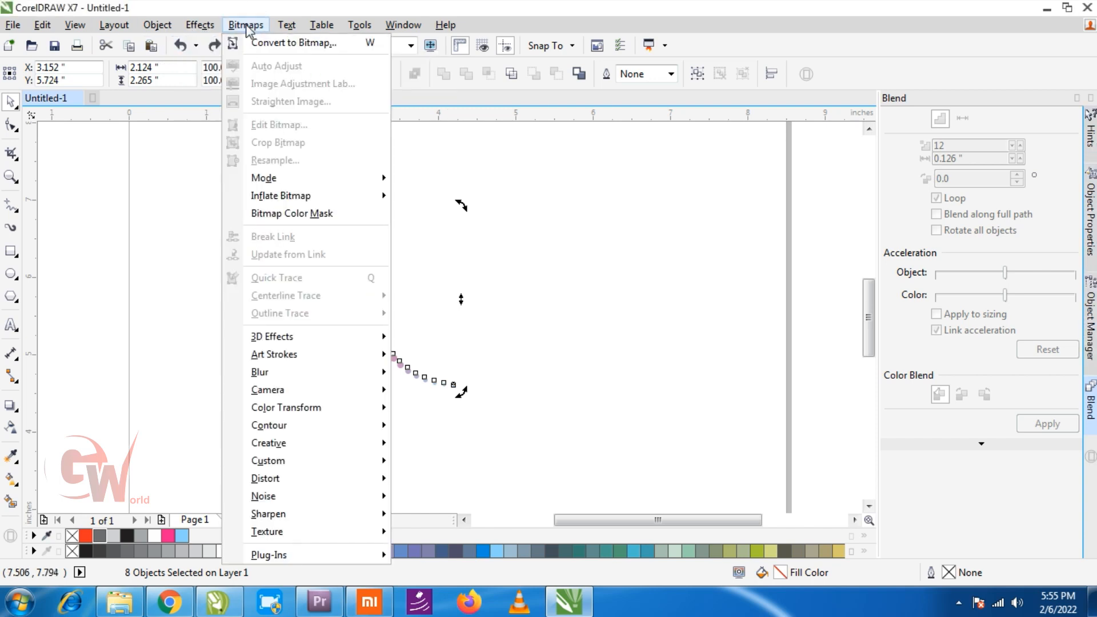
pyautogui.moveTo(165, 26)
pyautogui.moveTo(320, 192)
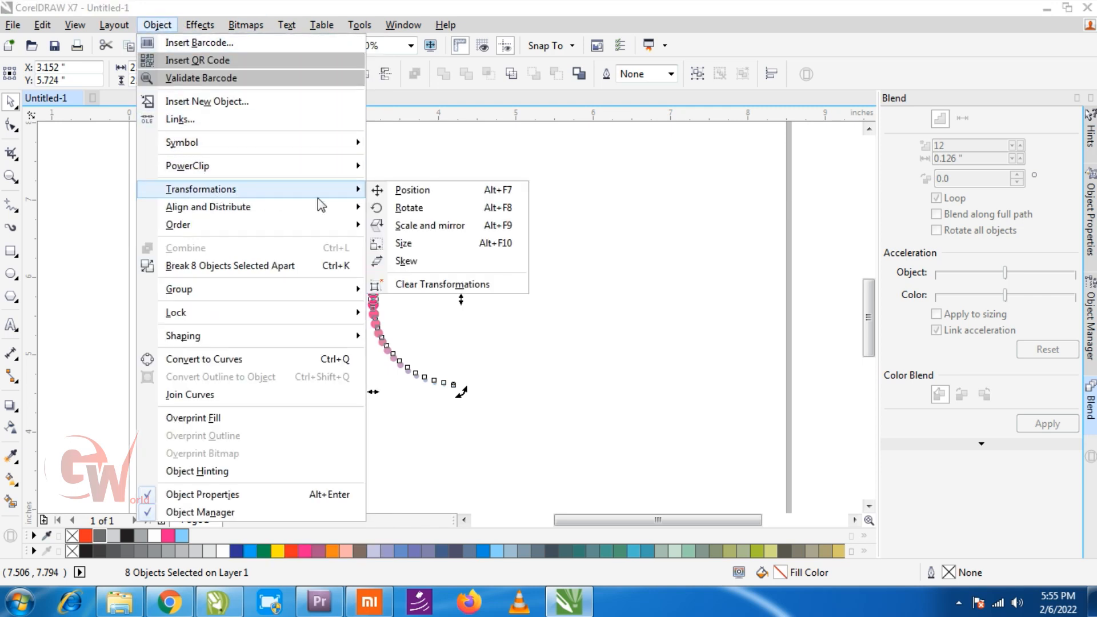
pyautogui.click(415, 215)
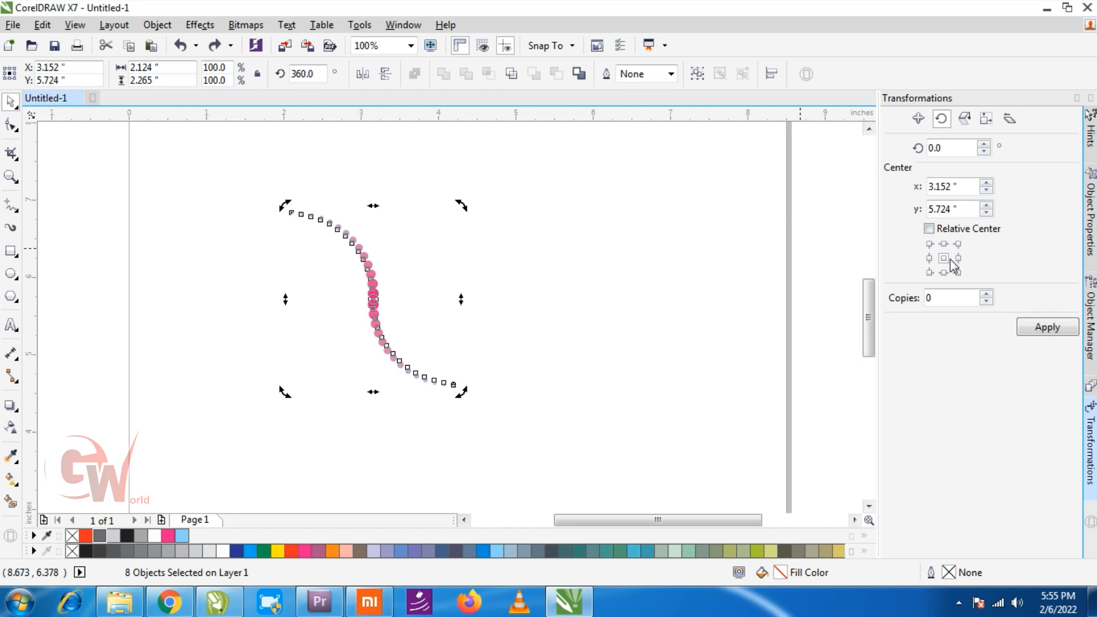
pyautogui.moveTo(952, 149); pyautogui.dragTo(857, 145)
pyautogui.write('15')
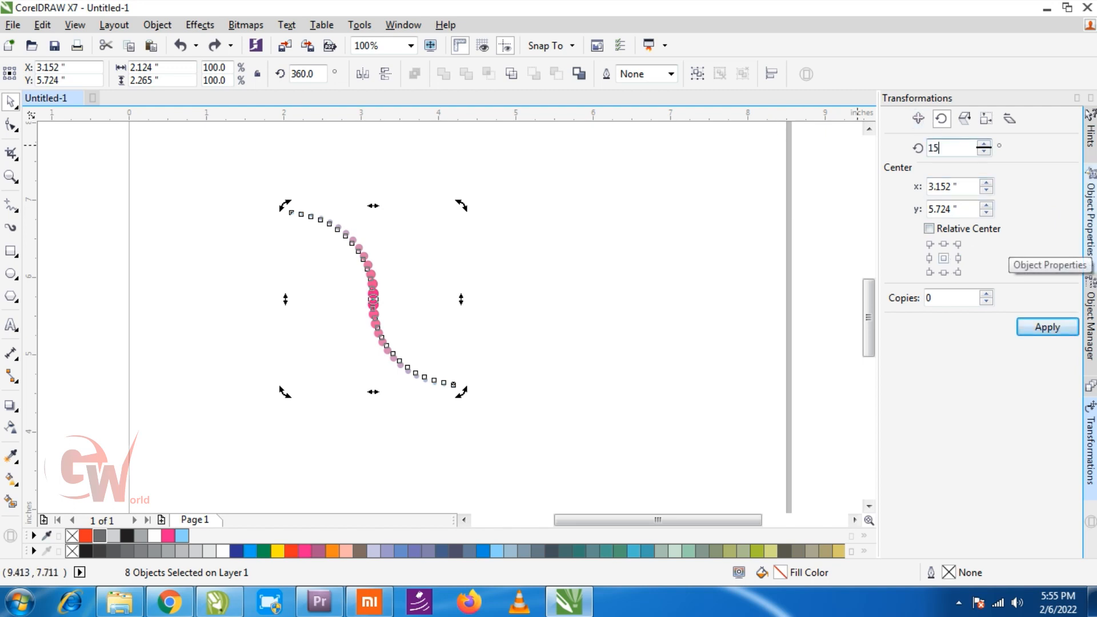
pyautogui.press('Return')
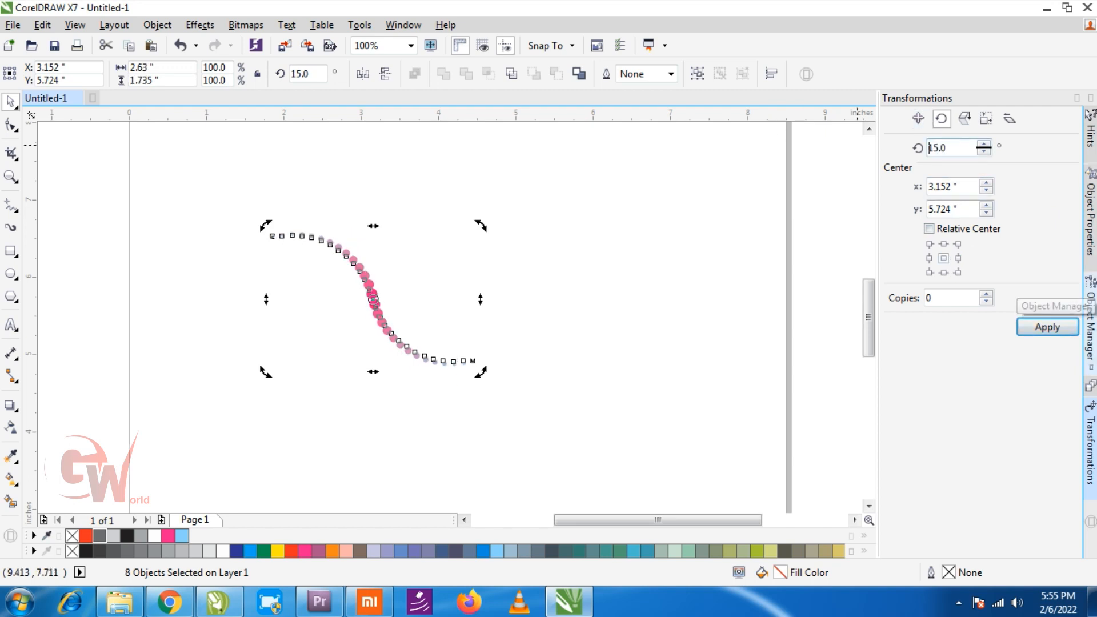
# - Create 1 rotated copy of the dotted S curve at a further 15 degrees about the same center
pyautogui.doubleClick(955, 297)
pyautogui.write('1')
pyautogui.press('Return')
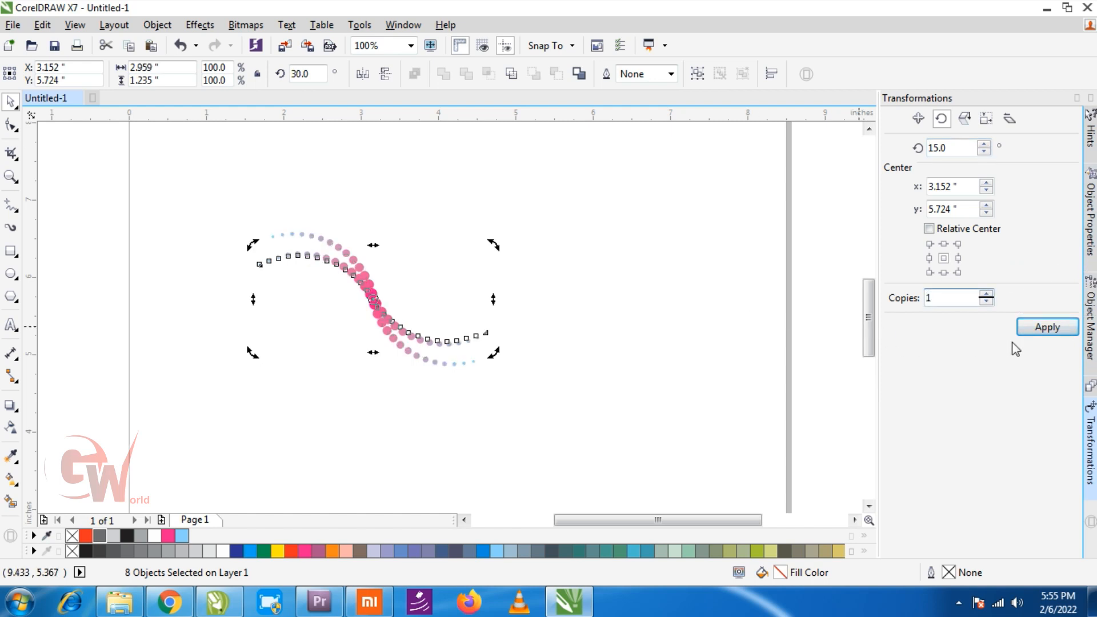
# - Add further single copies of the dotted S curve at 15-degree increments about the same center until the full circle is filled
pyautogui.click(1047, 327)
pyautogui.click(1047, 326)
pyautogui.click(1047, 327)
pyautogui.click(1045, 327)
pyautogui.click(1046, 327)
pyautogui.click(1040, 326)
pyautogui.click(1037, 326)
pyautogui.click(1036, 326)
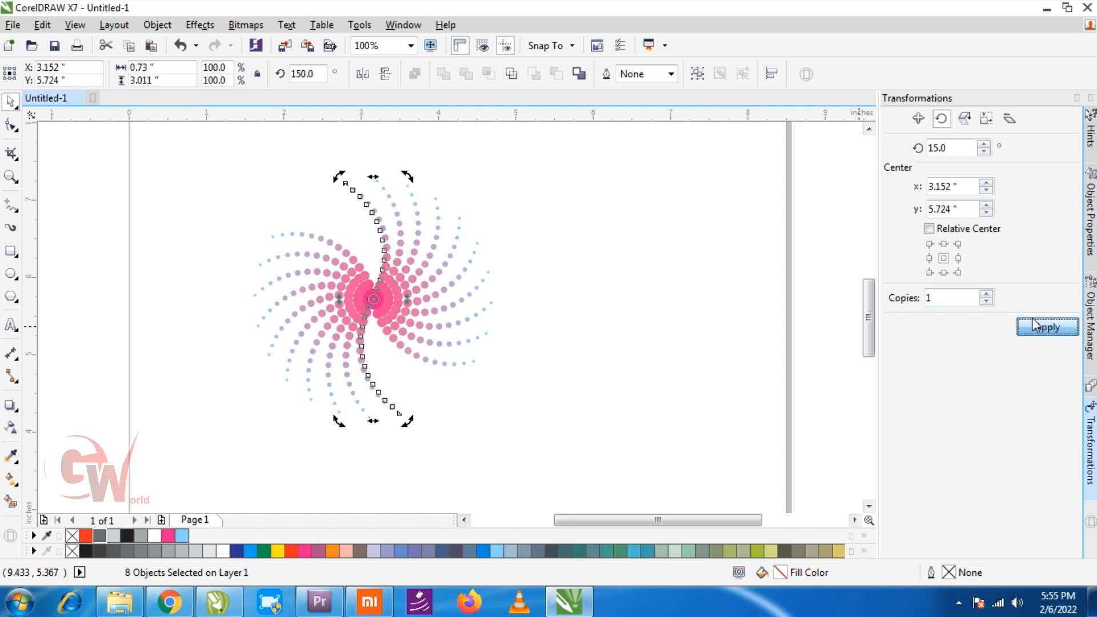
pyautogui.click(1036, 325)
pyautogui.click(1036, 326)
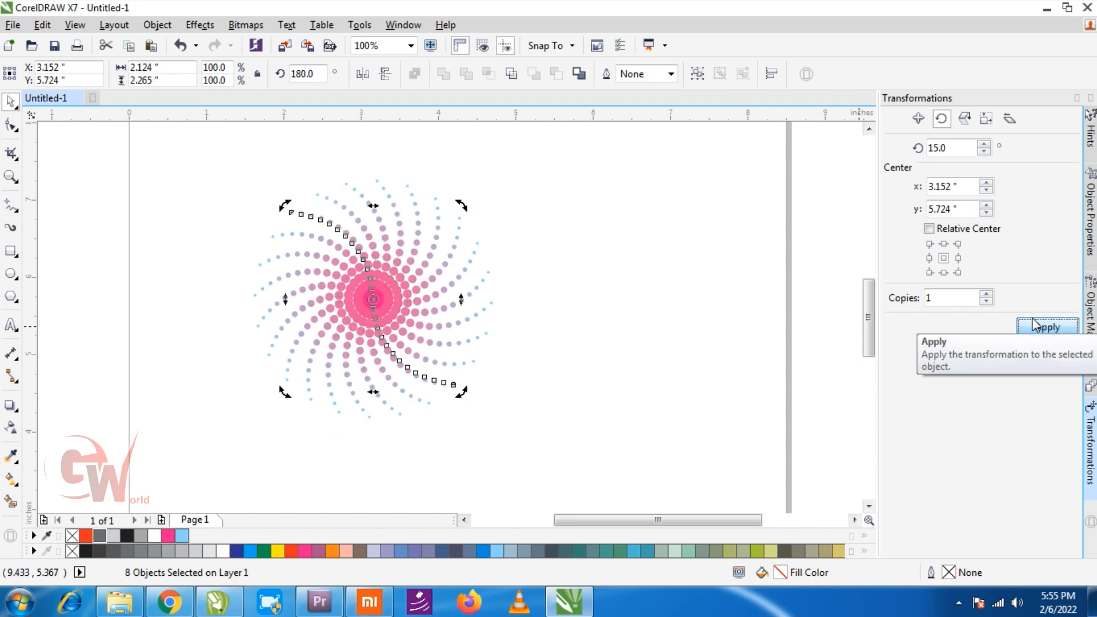
pyautogui.click(622, 234)
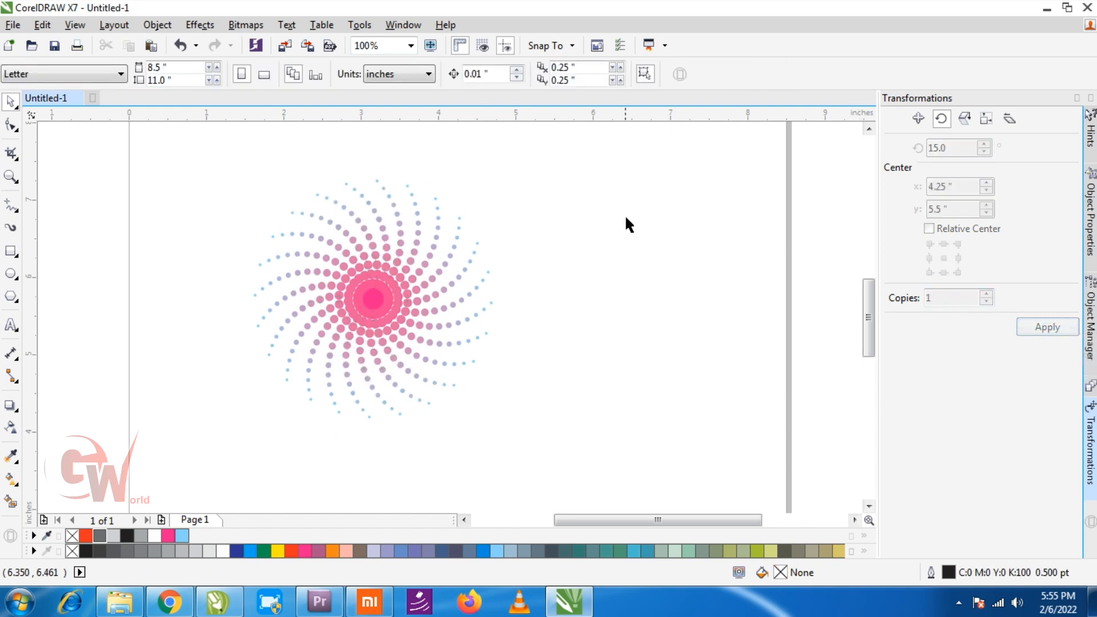
# - Select the 24 pink control circles at the center and shrink them together to about 0.224 inches across
pyautogui.scroll(1, 386, 301)
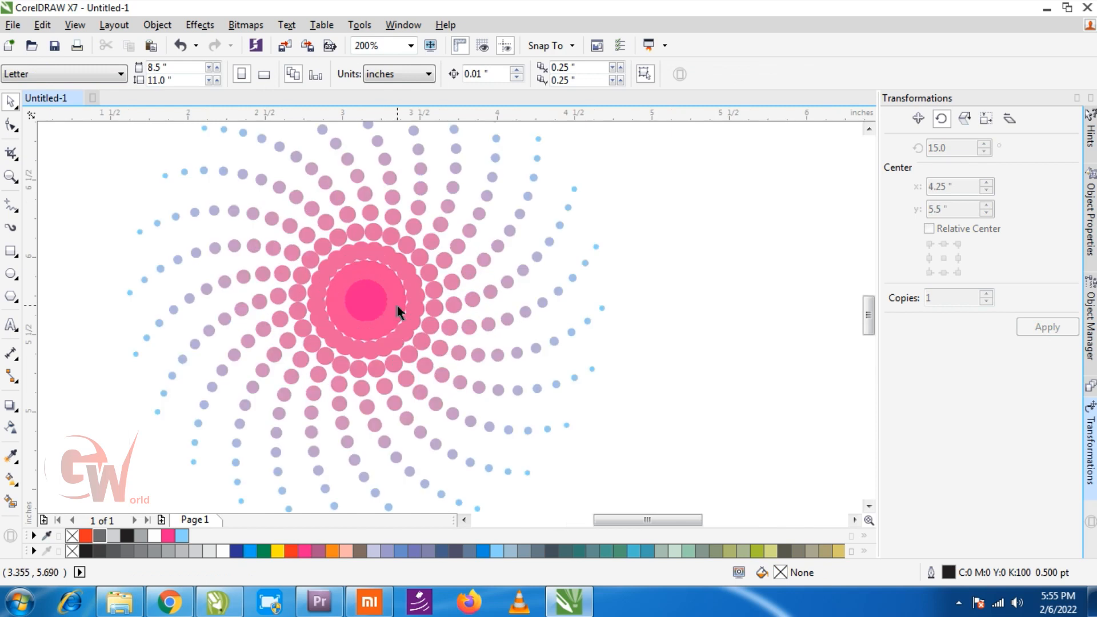
pyautogui.moveTo(320, 275); pyautogui.dragTo(387, 349)
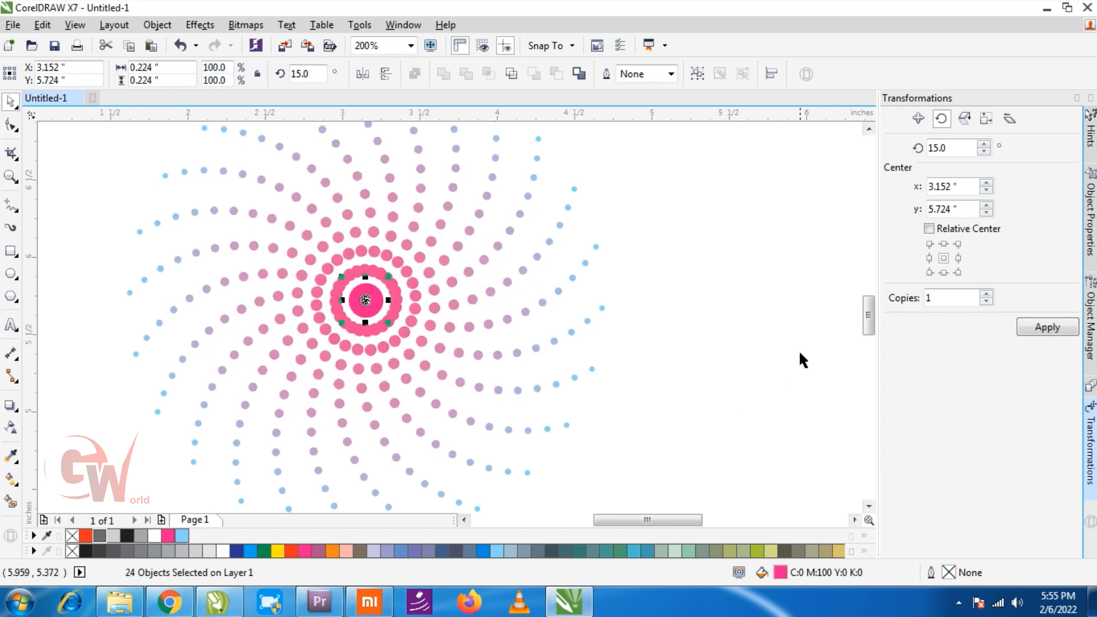
pyautogui.click(750, 314)
pyautogui.hotkey('ctrl', 'a')
pyautogui.click(556, 378)
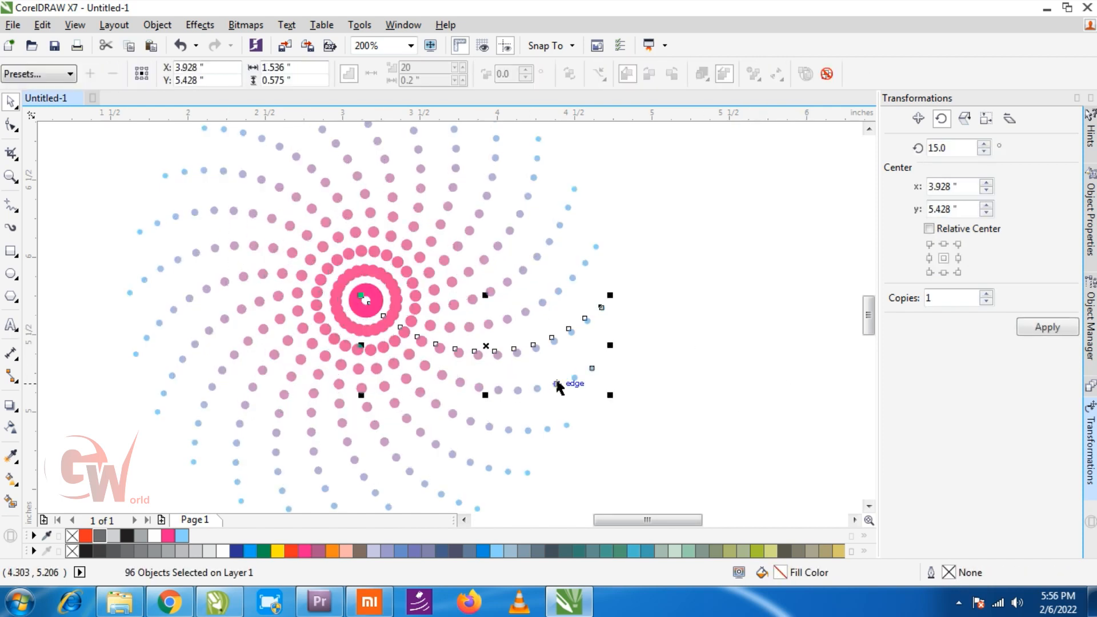
pyautogui.click(692, 315)
pyautogui.hotkey('ctrl', 'z')
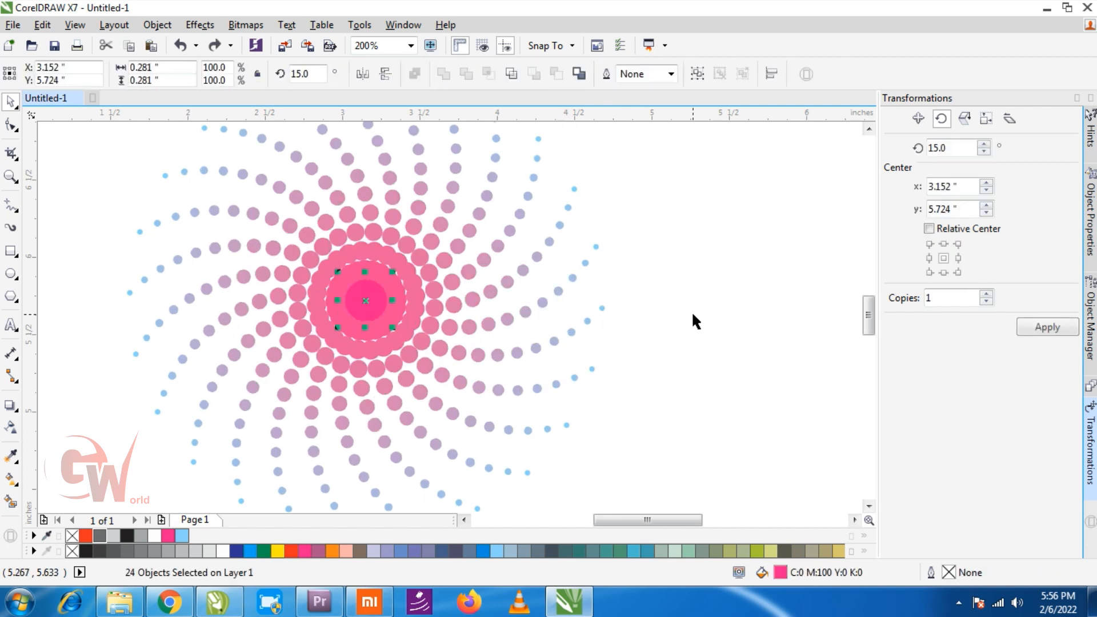
pyautogui.hotkey('ctrl', 'shift', 'z')
# - Create 1 copy of the whole dotted design rotated by 7.5 degrees about its center and group that copy
pyautogui.moveTo(661, 201); pyautogui.dragTo(239, 391)
pyautogui.click(510, 285)
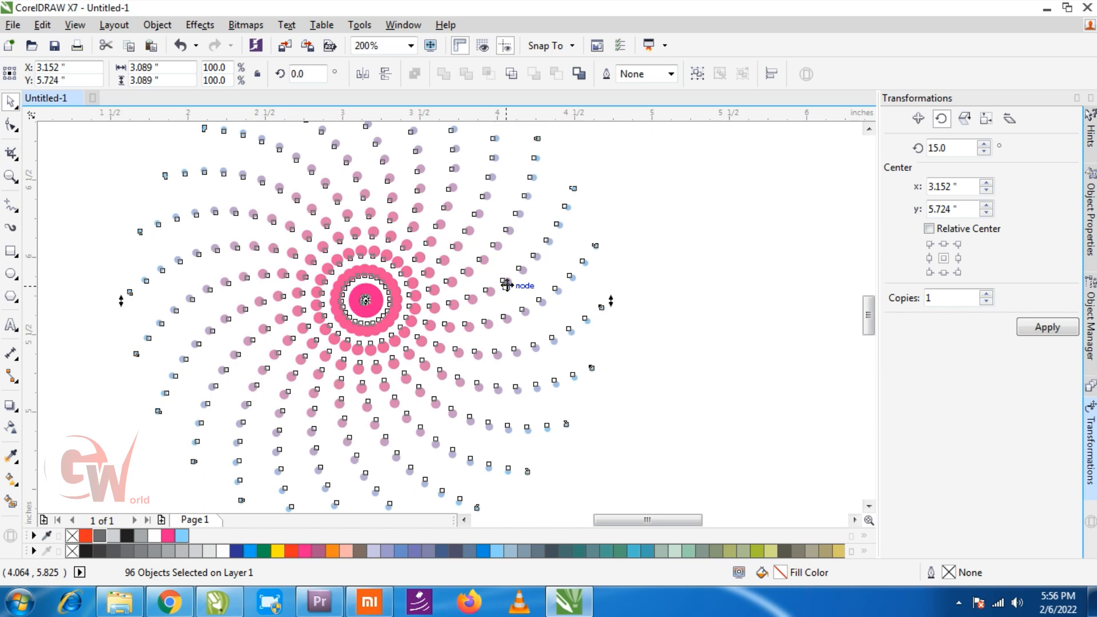
pyautogui.doubleClick(960, 148)
pyautogui.write('7.5')
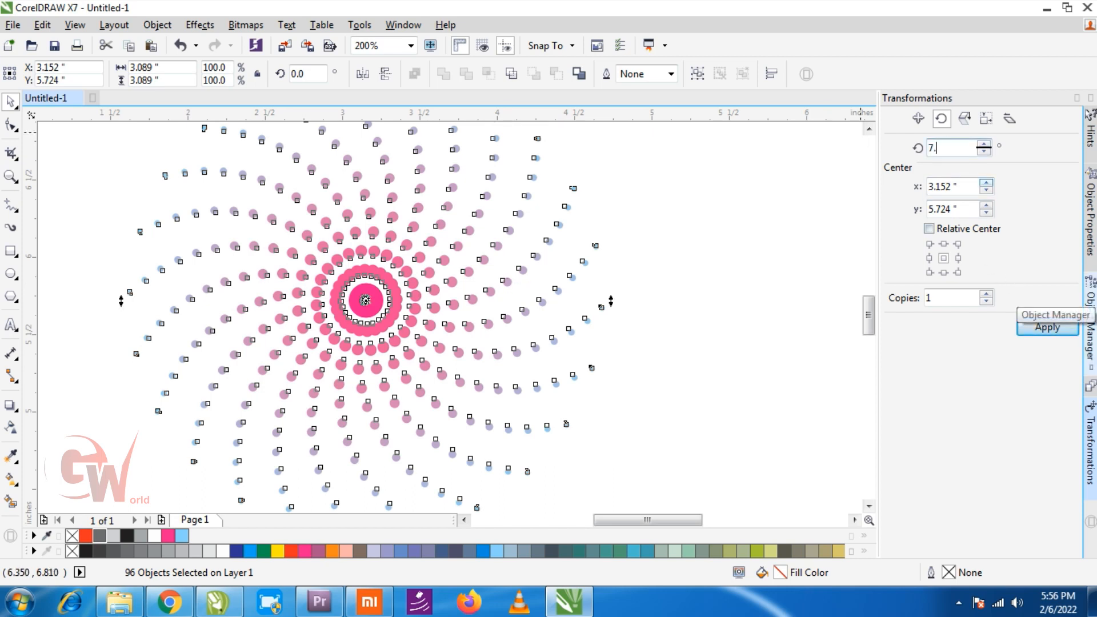
pyautogui.click(1043, 329)
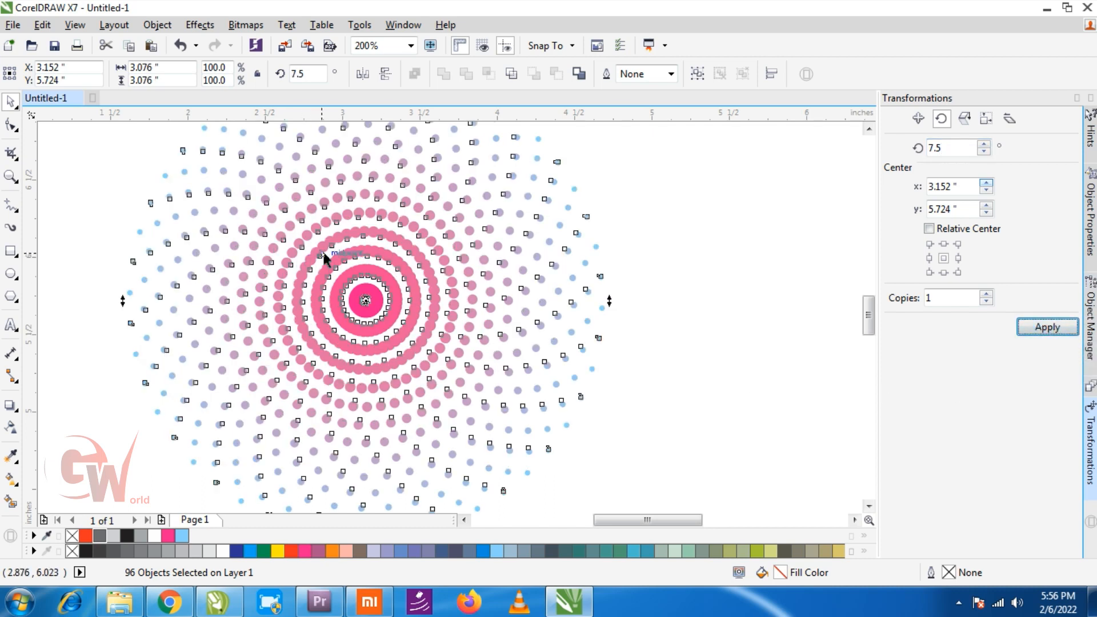
pyautogui.hotkey('ctrl', 'g')
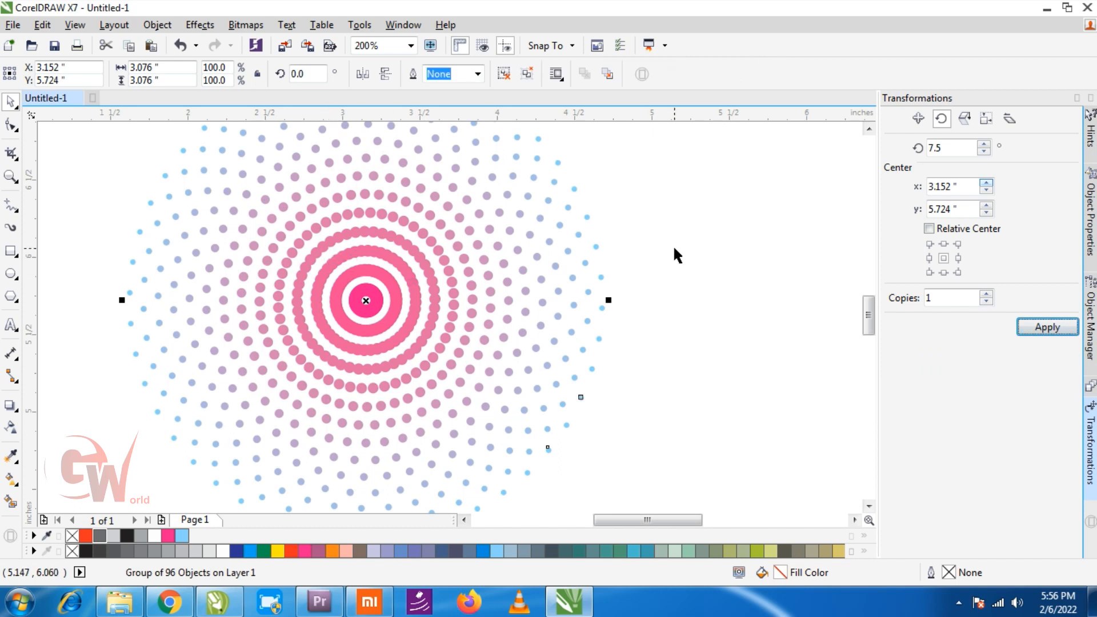
pyautogui.click(673, 246)
# - Draw a rectangle about 3.99 by 3.49 inches around the dotted design, fill it black without an outline and send it to the back
pyautogui.scroll(-1, 668, 325)
pyautogui.press('F6')
pyautogui.moveTo(358, 170); pyautogui.dragTo(673, 444)
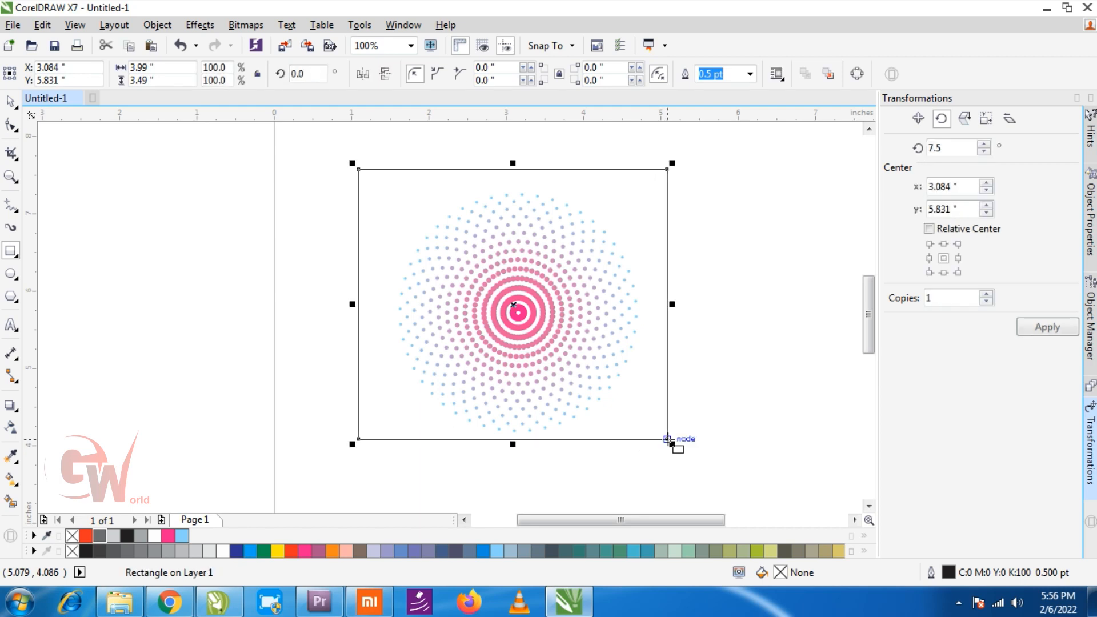
pyautogui.click(128, 535)
pyautogui.hotkey('shift', 'pagedown')
pyautogui.rightClick(72, 536)
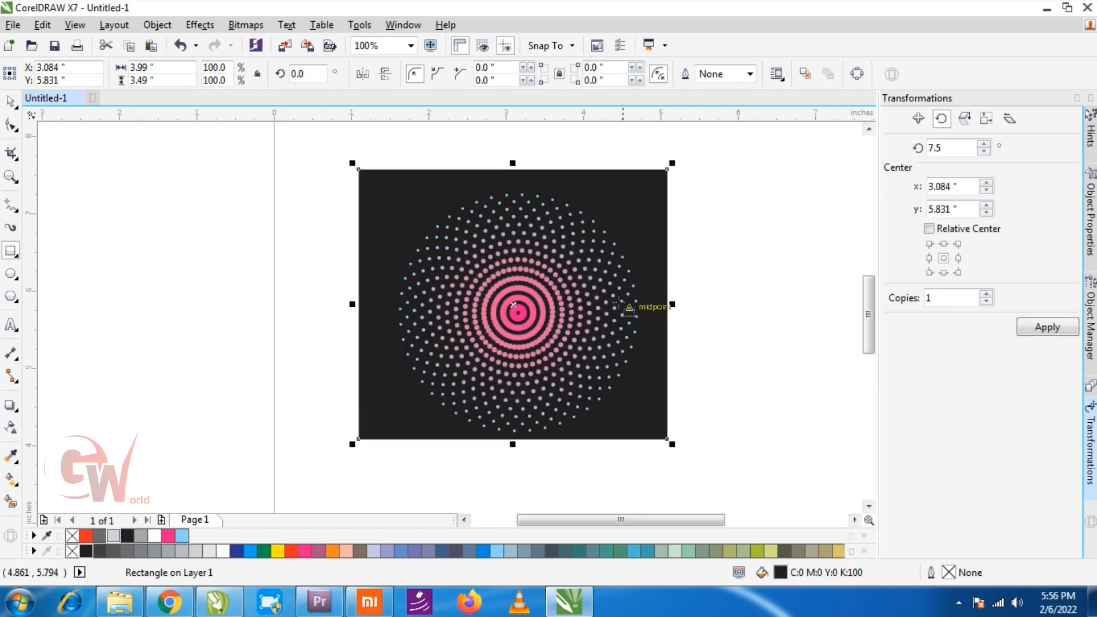
# - Align the black rectangle horizontally and vertically to the center of the dotted design
pyautogui.scroll(2, 606, 301)
pyautogui.scroll(-1, 601, 313)
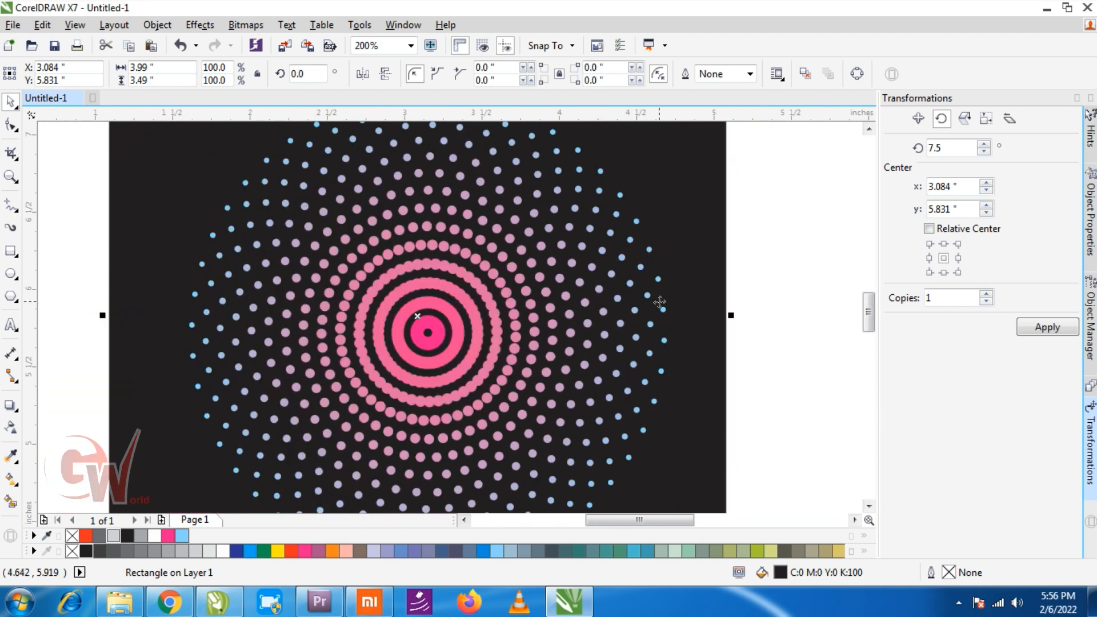
pyautogui.keyDown('shift'); pyautogui.click(420, 343); pyautogui.keyUp('shift')
pyautogui.press('c')
pyautogui.press('e')
pyautogui.hotkey('ctrl', 'u')
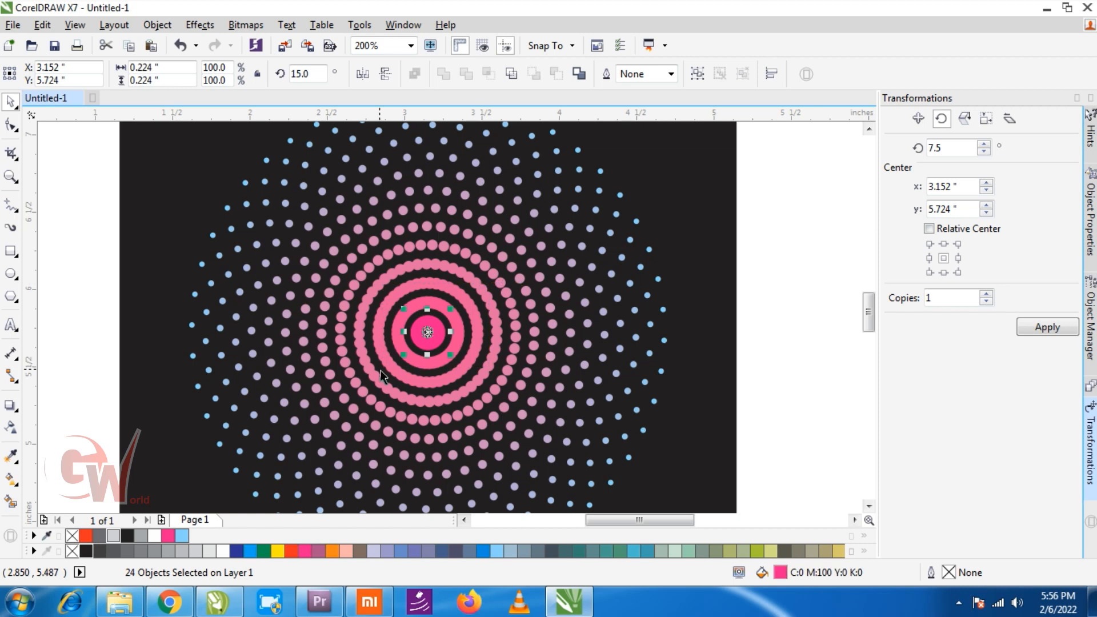
# - Try cyan on the original design's 24 central circles, and settle on the mauve fill C:20 M:80 Y:0 K:20
pyautogui.click(250, 552)
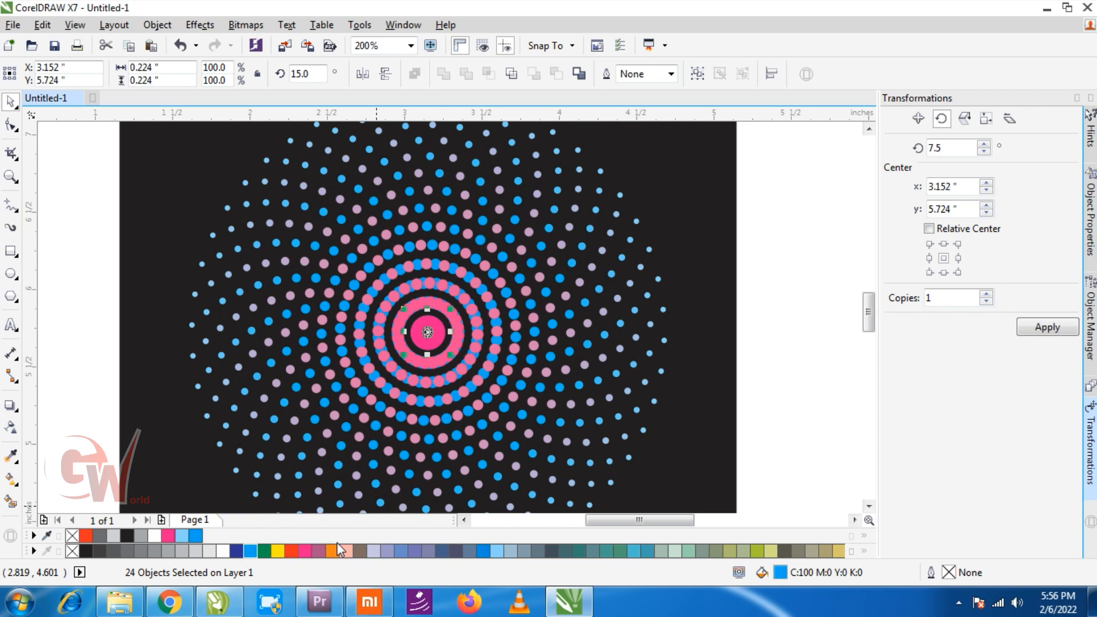
pyautogui.click(319, 551)
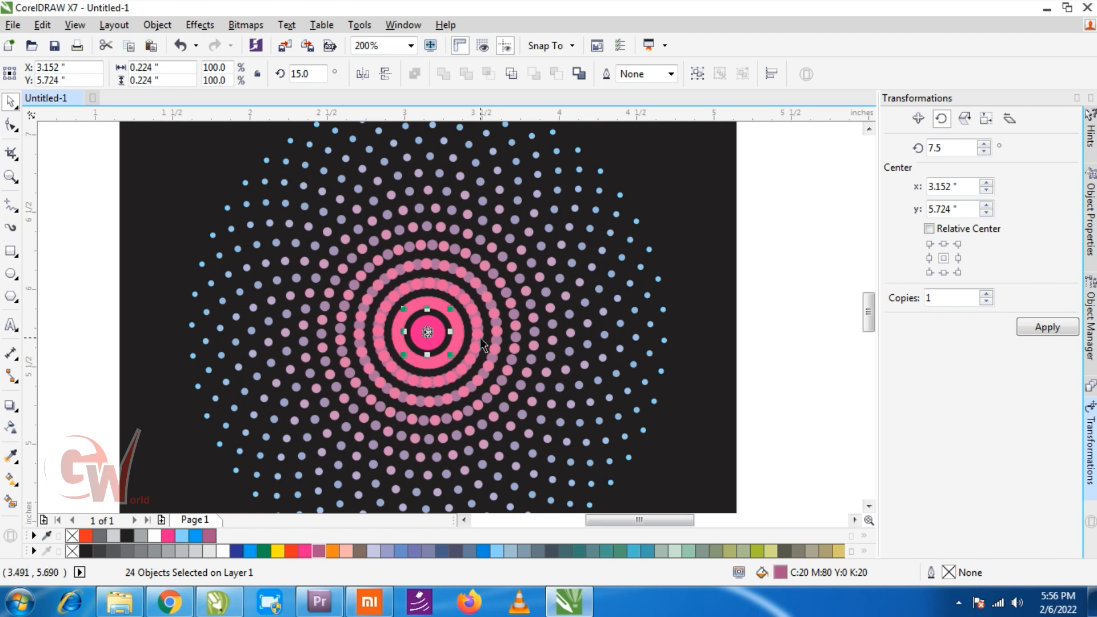
pyautogui.click(814, 322)
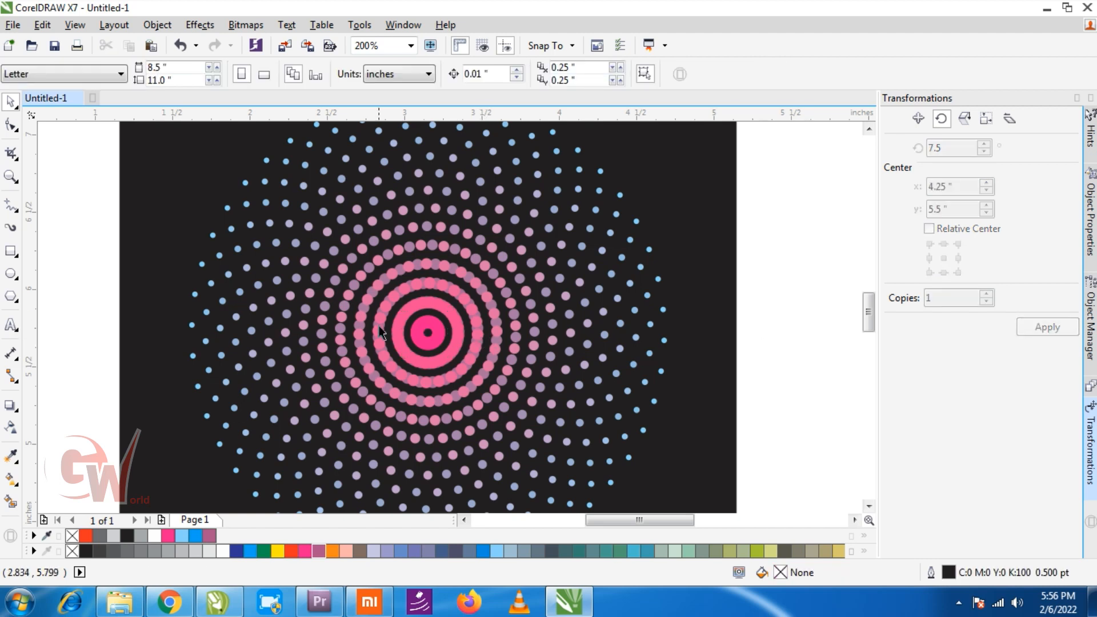
# - Select the 96 objects of the original dotted design and group them
pyautogui.click(432, 344)
pyautogui.moveTo(432, 344); pyautogui.dragTo(441, 387)
pyautogui.scroll(-2, 442, 387)
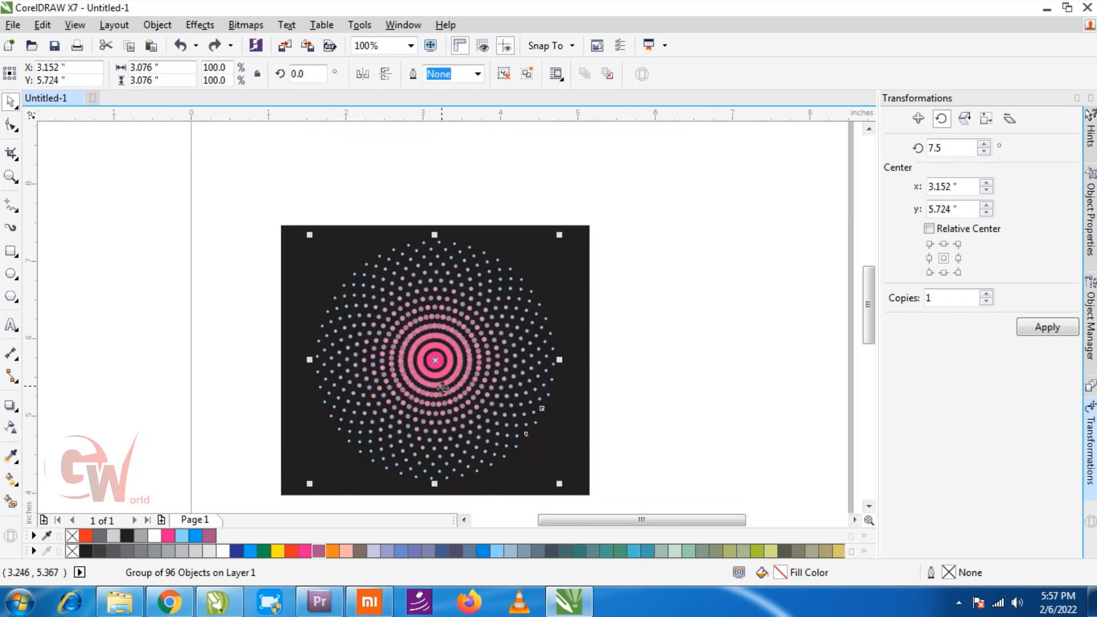
pyautogui.moveTo(257, 211); pyautogui.dragTo(546, 401)
pyautogui.hotkey('ctrl', 'u')
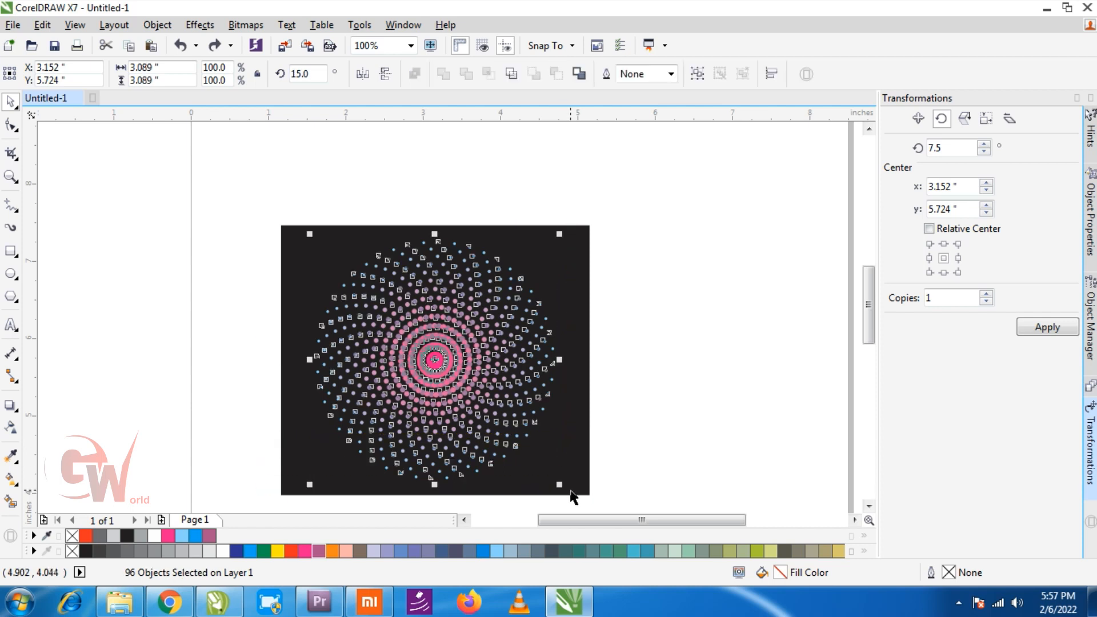
pyautogui.hotkey('ctrl', 'g')
# - Ungroup the rotated dotted copy and fill its 24 central circles with the purple C:40 M:100 Y:0 K:0
pyautogui.click(434, 360)
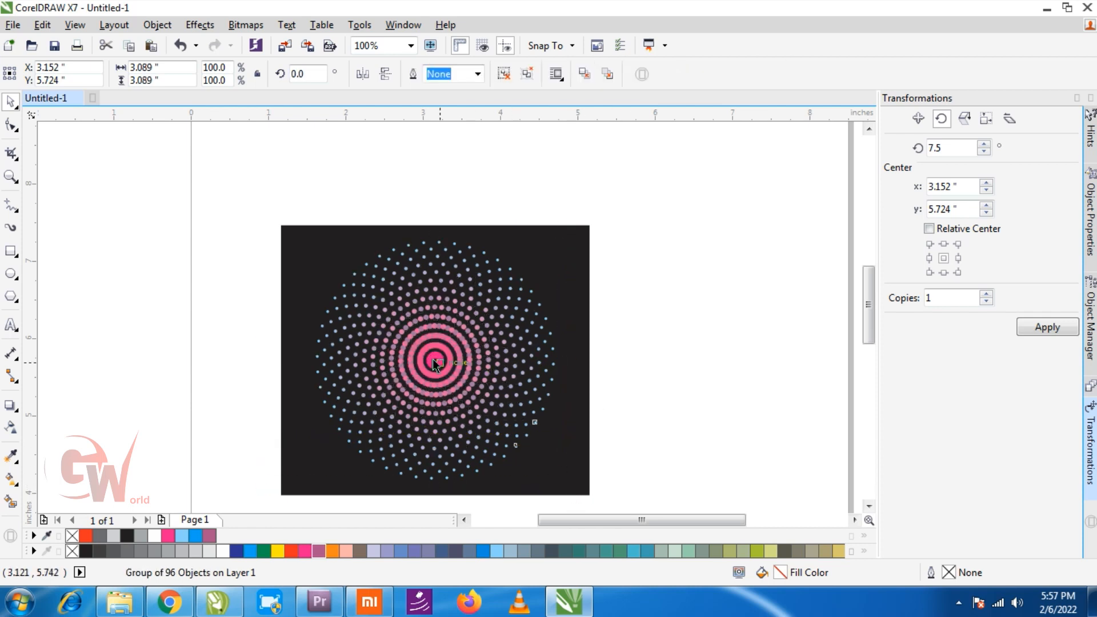
pyautogui.click(434, 362)
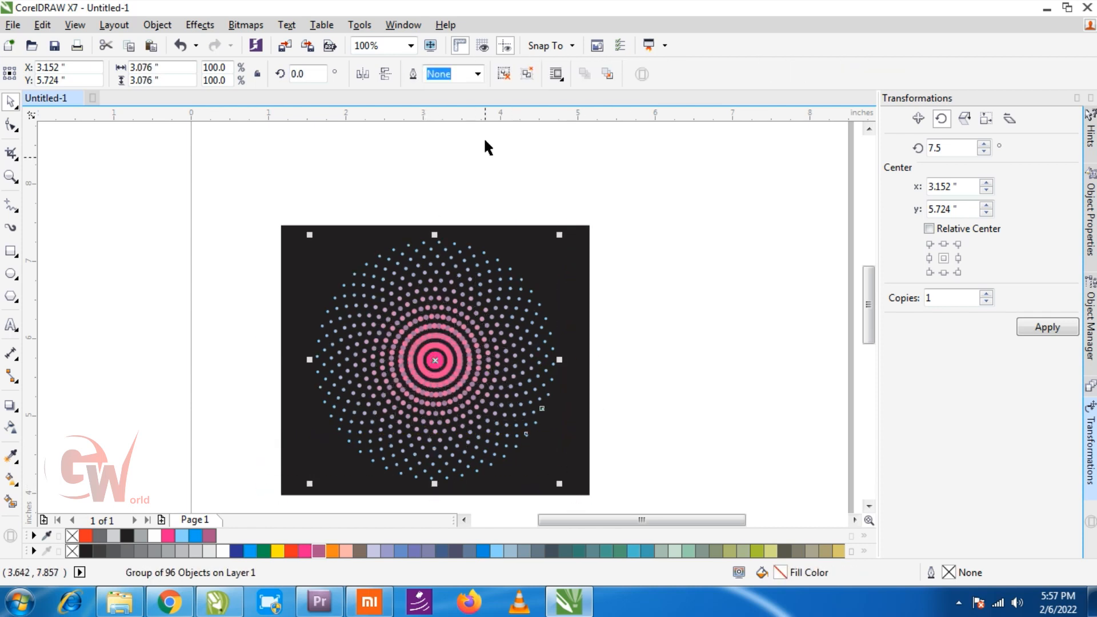
pyautogui.click(526, 73)
pyautogui.moveTo(473, 325); pyautogui.dragTo(417, 385)
pyautogui.scroll(2, 430, 372)
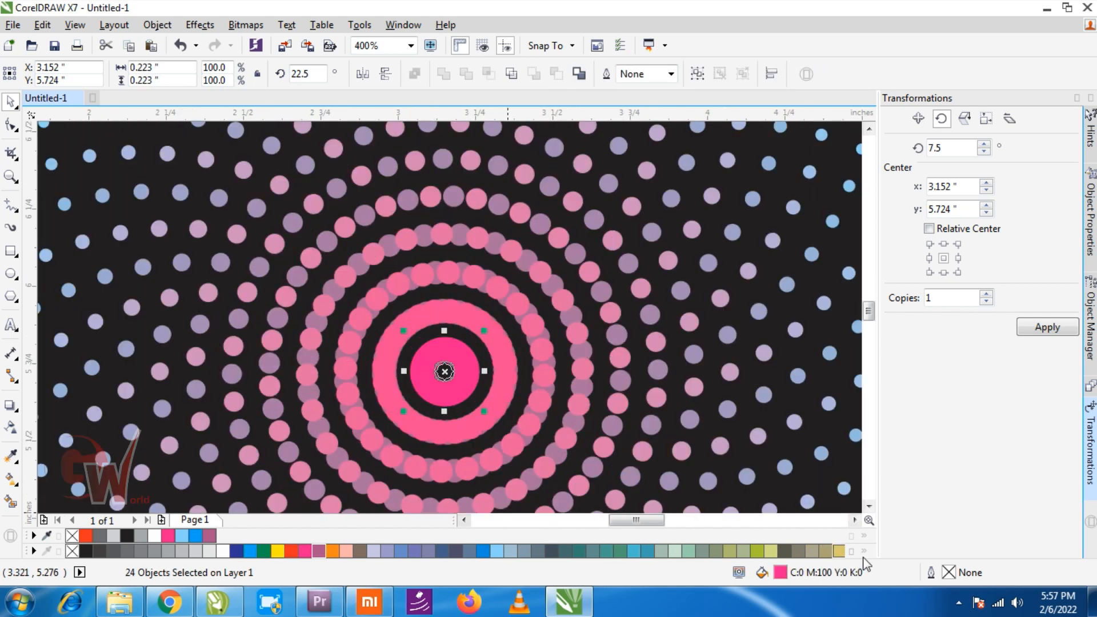
pyautogui.click(866, 550)
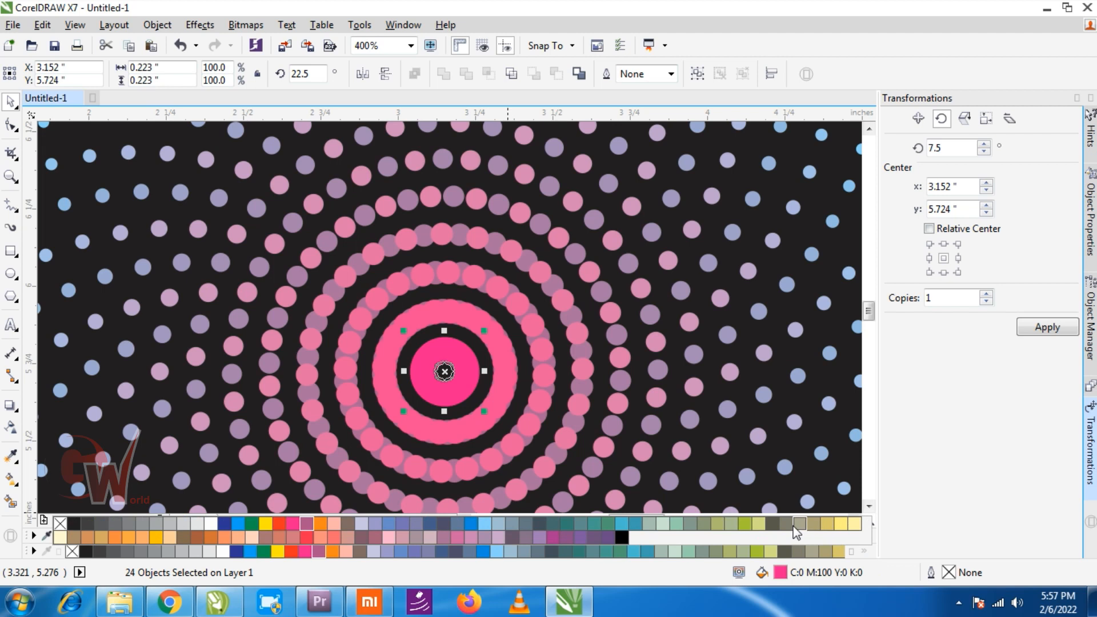
pyautogui.click(554, 537)
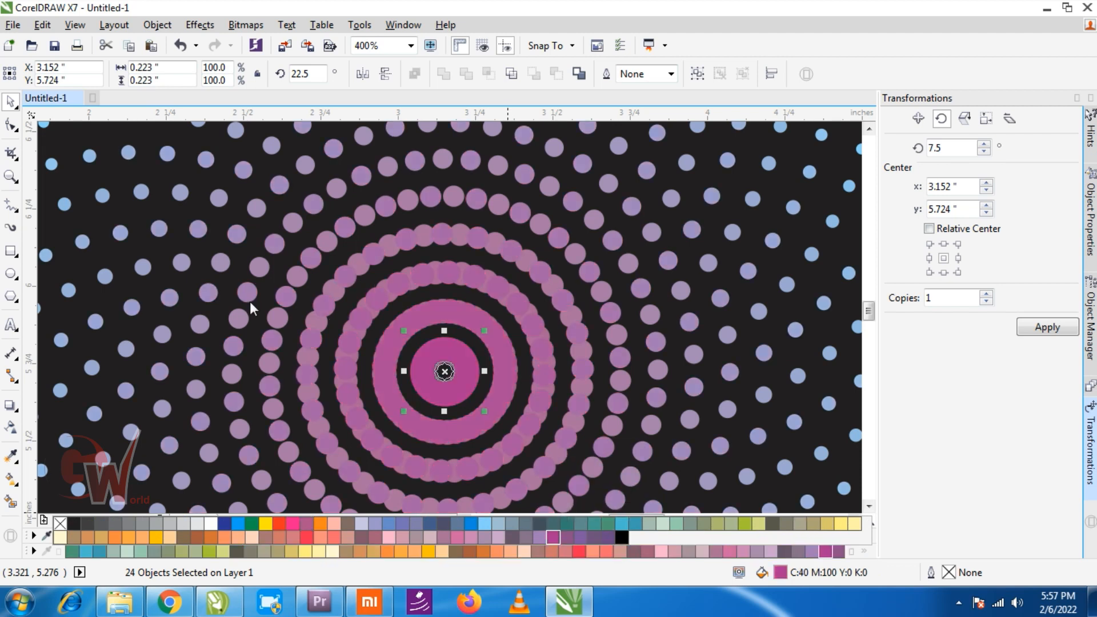
pyautogui.scroll(-1, 365, 356)
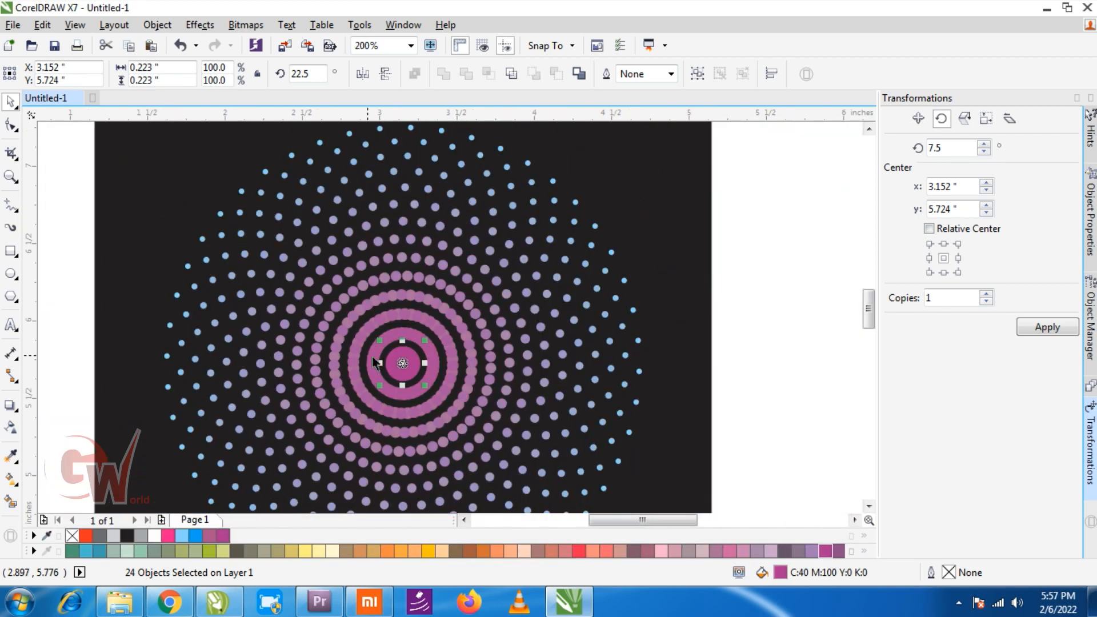
# - Try cyan on a single central control circle, undo it, and try the red swatch on the same circle
pyautogui.click(739, 323)
pyautogui.click(407, 371)
pyautogui.click(194, 535)
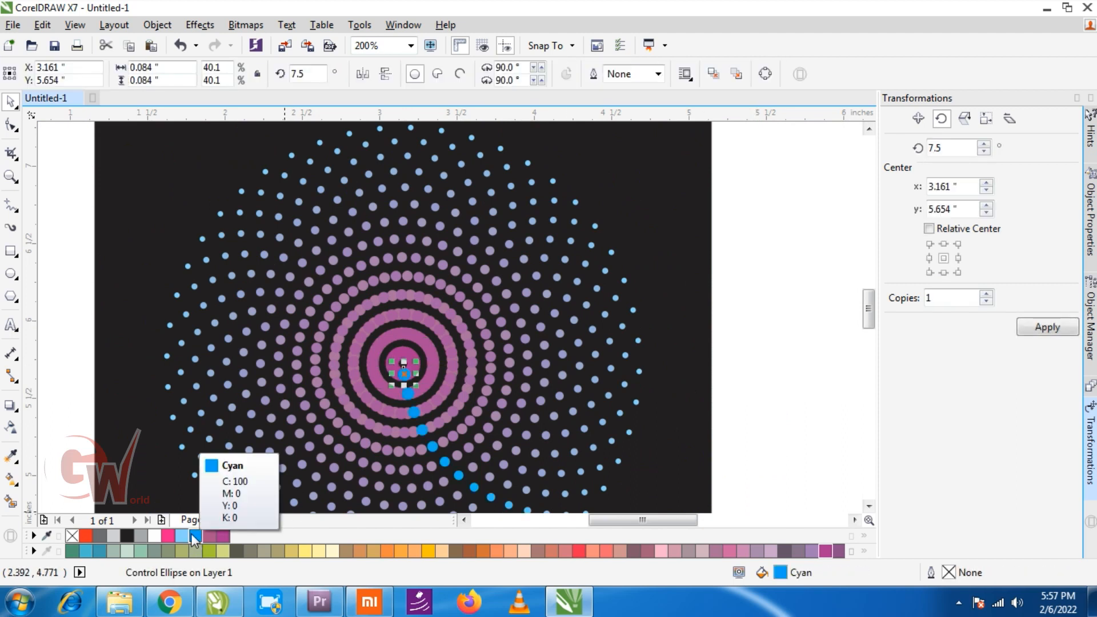
pyautogui.hotkey('ctrl', 'z')
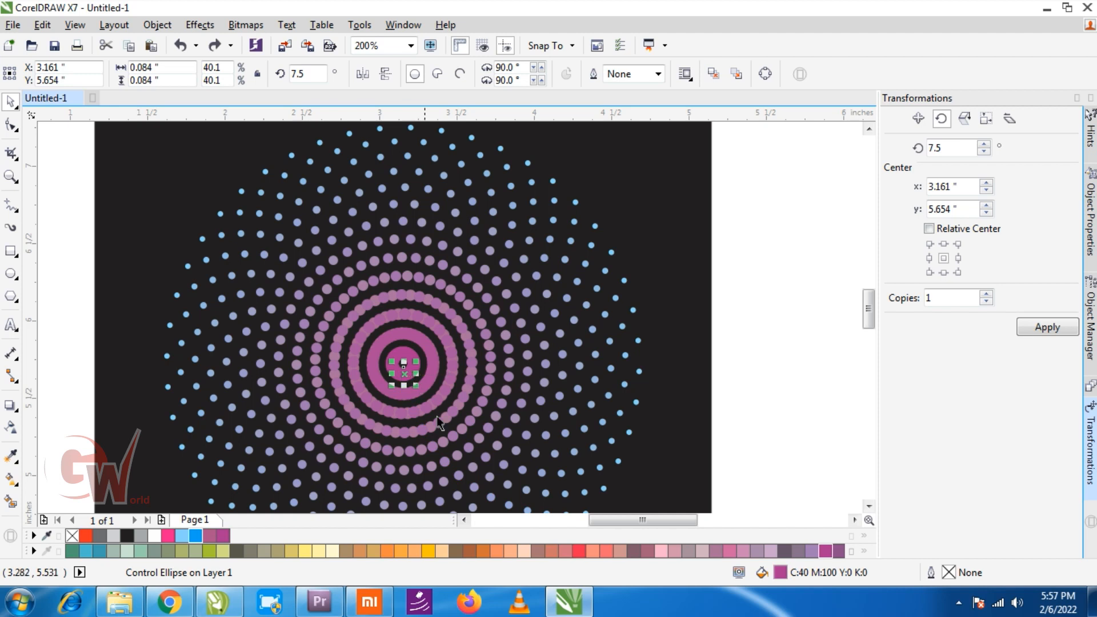
pyautogui.click(579, 550)
# - Select all 24 central circles of the rotated copy and fill them with the red swatch
pyautogui.moveTo(462, 326); pyautogui.dragTo(327, 414)
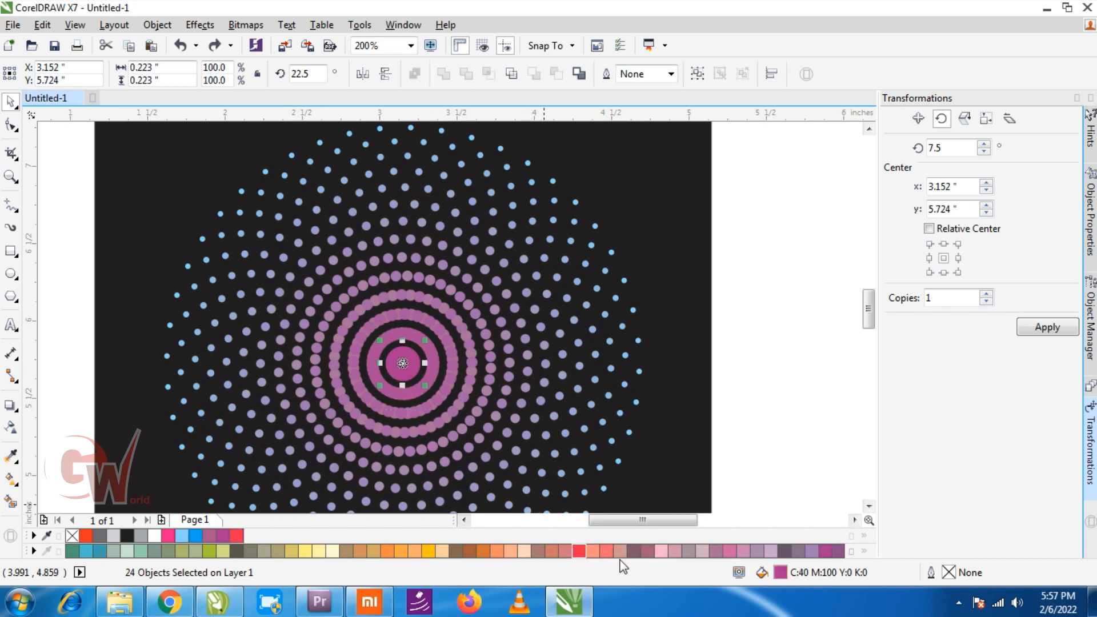
pyautogui.click(579, 550)
pyautogui.click(785, 403)
pyautogui.scroll(-2, 454, 366)
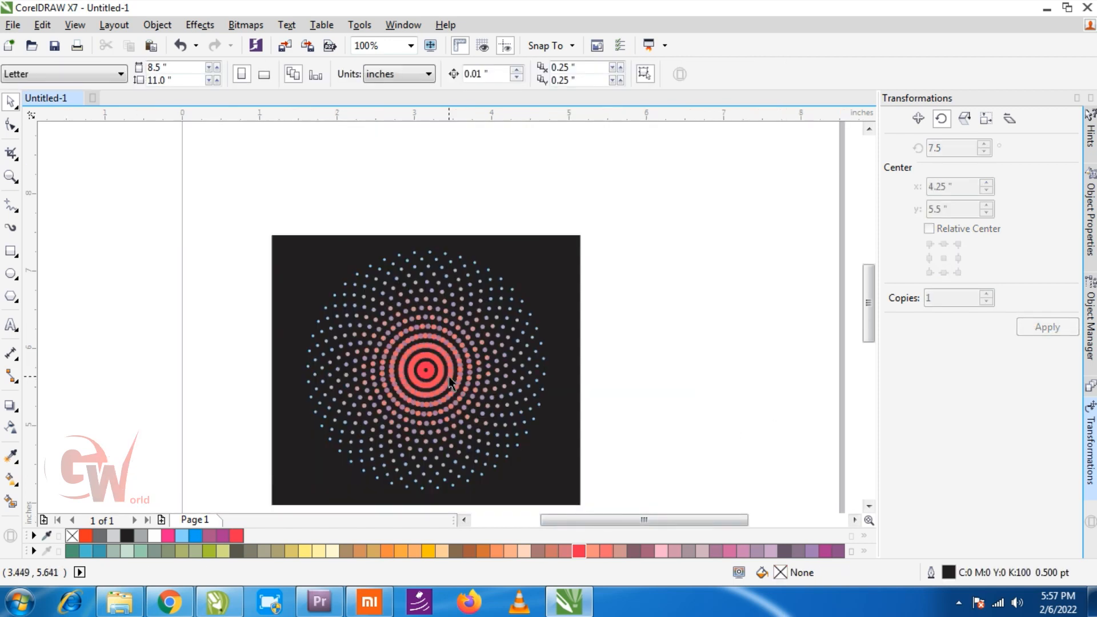
pyautogui.moveTo(302, 283); pyautogui.dragTo(601, 498)
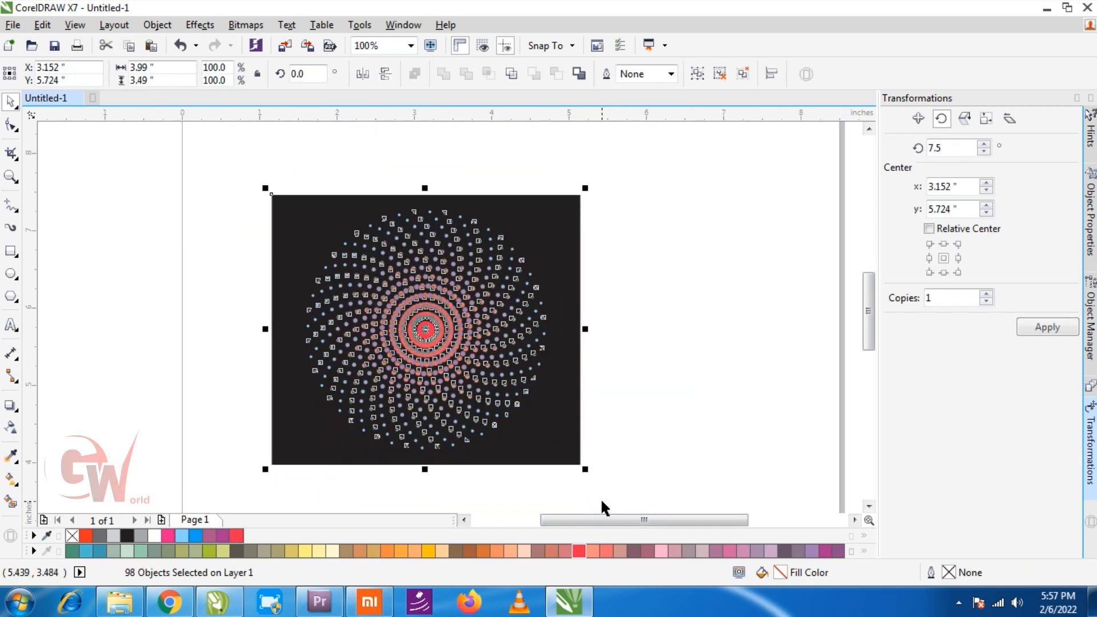
pyautogui.hotkey('shift', 'F2')
pyautogui.click(732, 364)
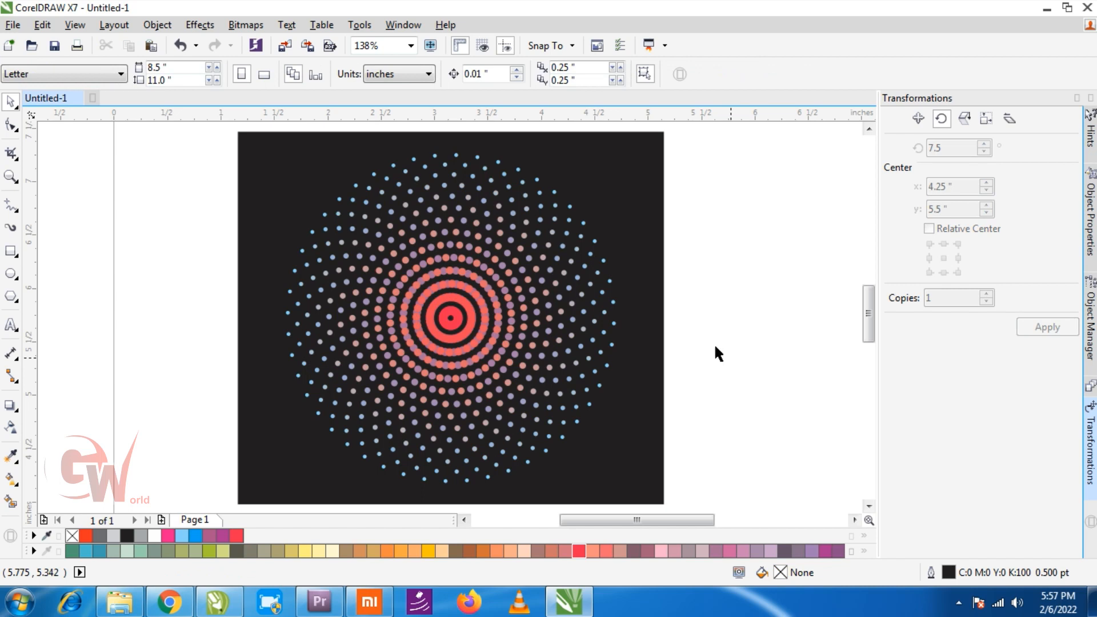
# - Try to apply the Transparency tool to all the dotted blends together, leaving out the black background
pyautogui.moveTo(517, 403); pyautogui.dragTo(518, 403)
pyautogui.keyDown('shift'); pyautogui.click(547, 434); pyautogui.keyUp('shift')
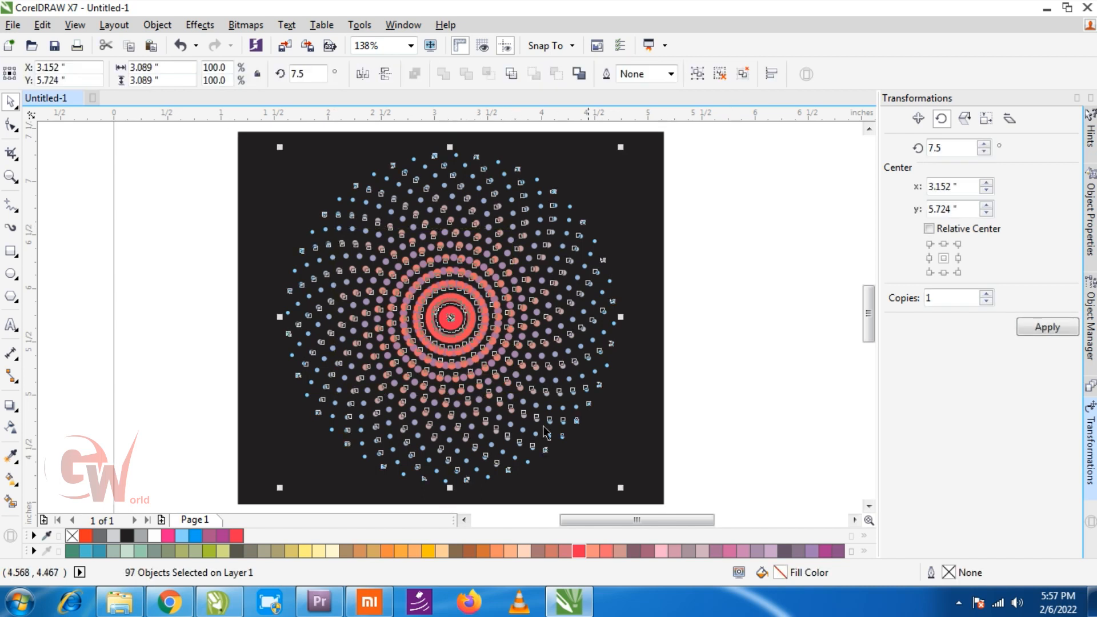
pyautogui.click(11, 430)
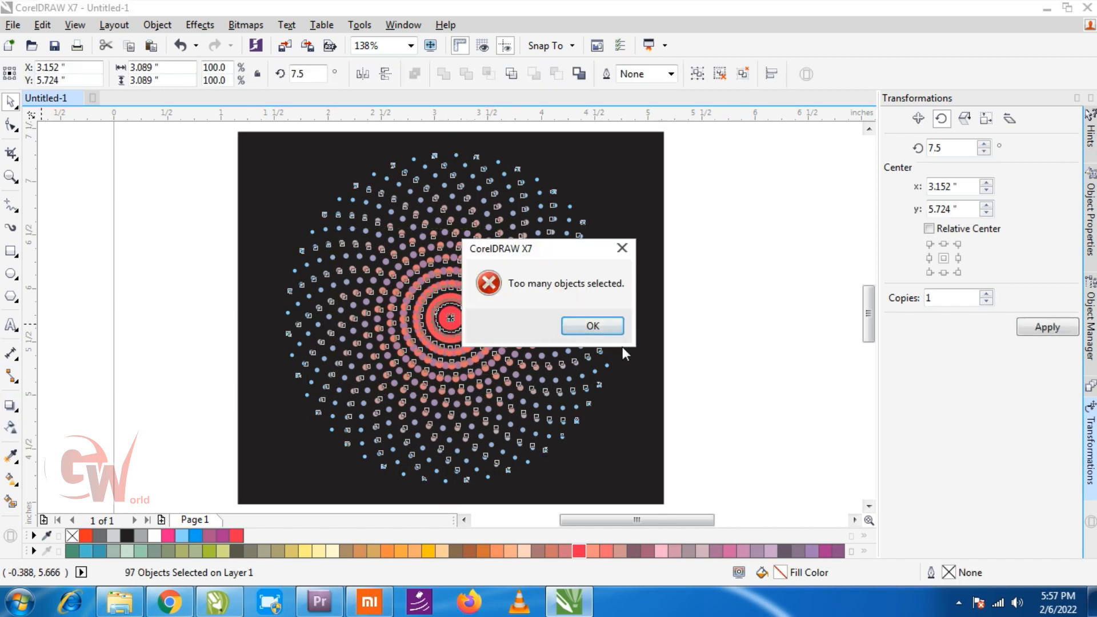
pyautogui.click(605, 328)
pyautogui.click(700, 238)
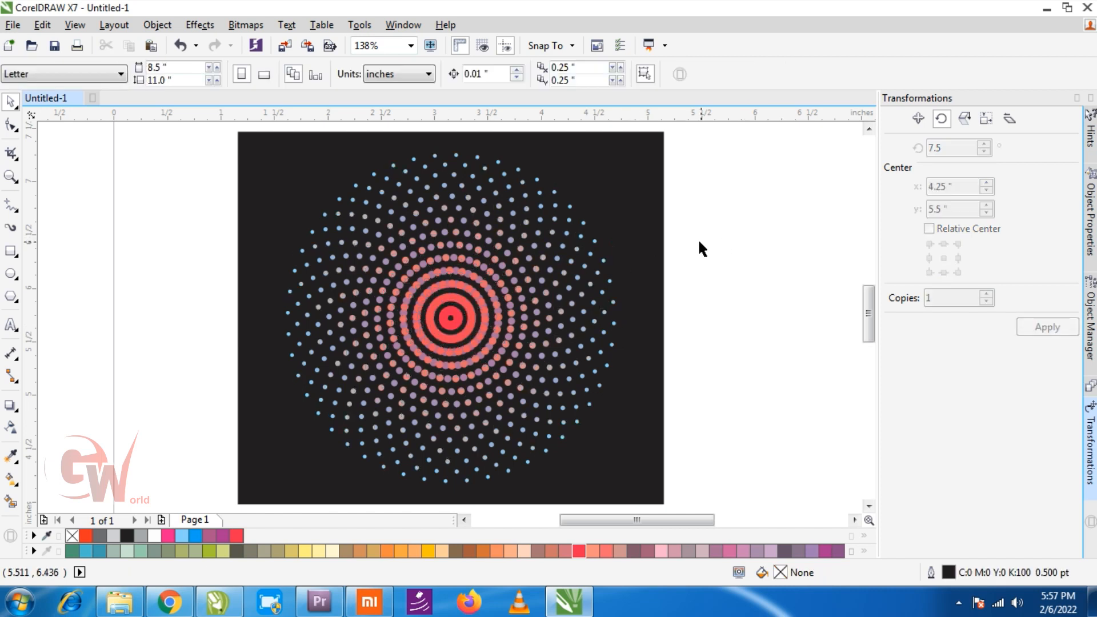
# - Select the 24 red central circles of the rotated copy and give them a uniform transparency of 50
pyautogui.scroll(2, 636, 345)
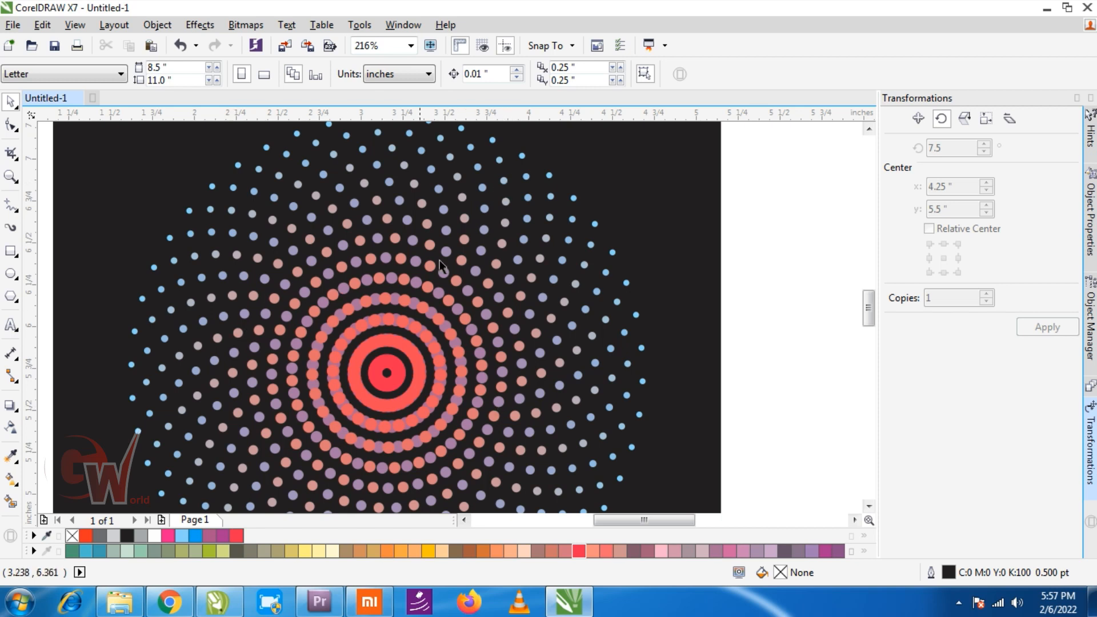
pyautogui.moveTo(462, 426); pyautogui.dragTo(461, 424)
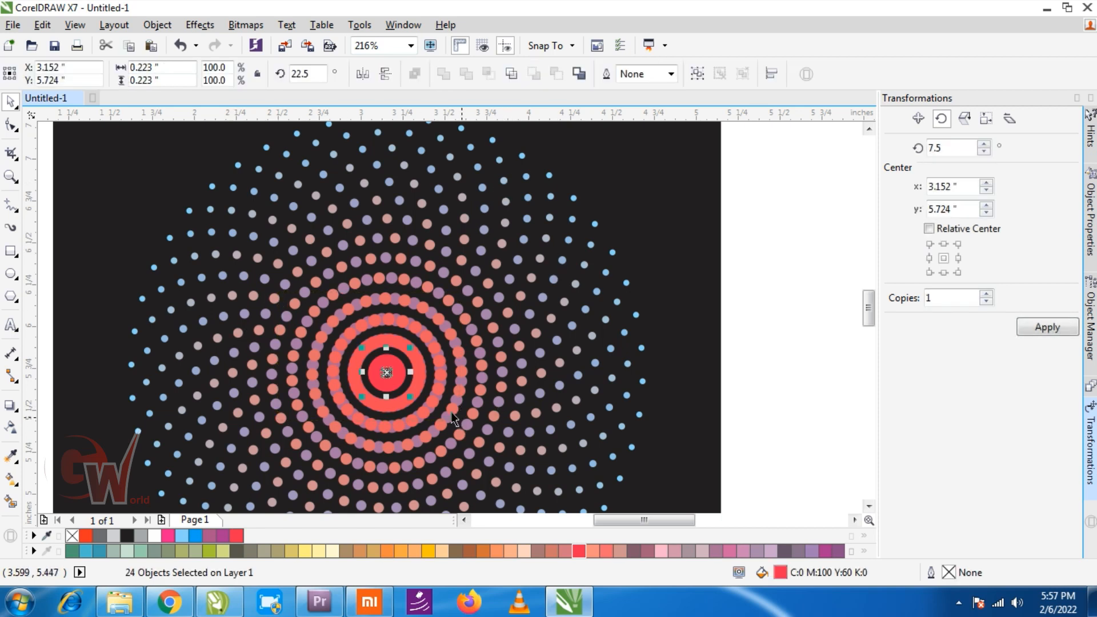
pyautogui.click(9, 428)
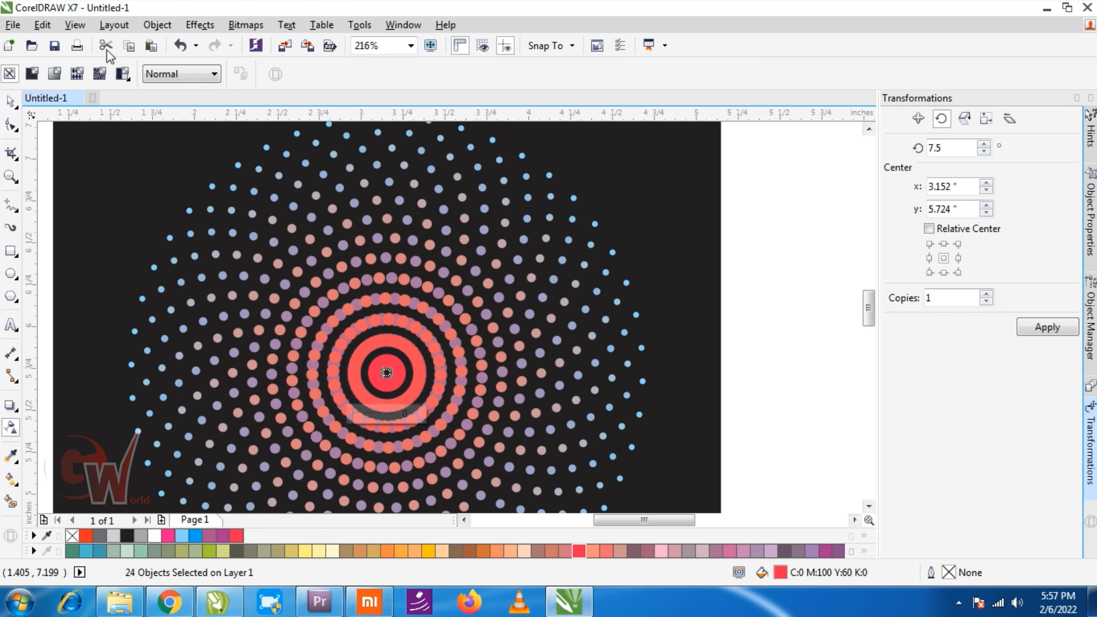
pyautogui.click(32, 74)
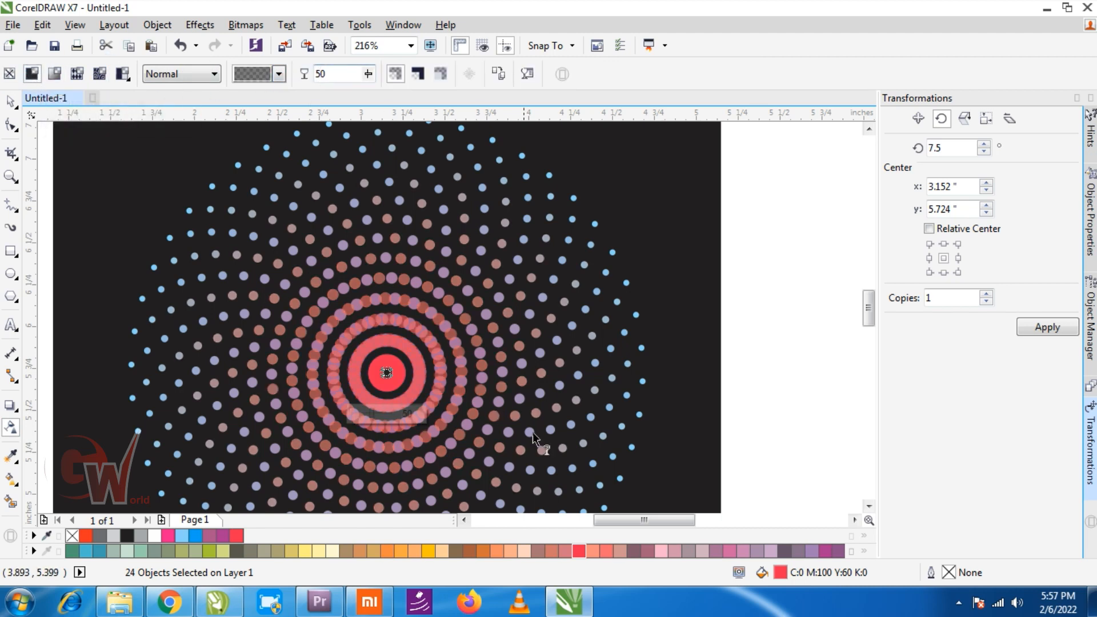
pyautogui.press('space')
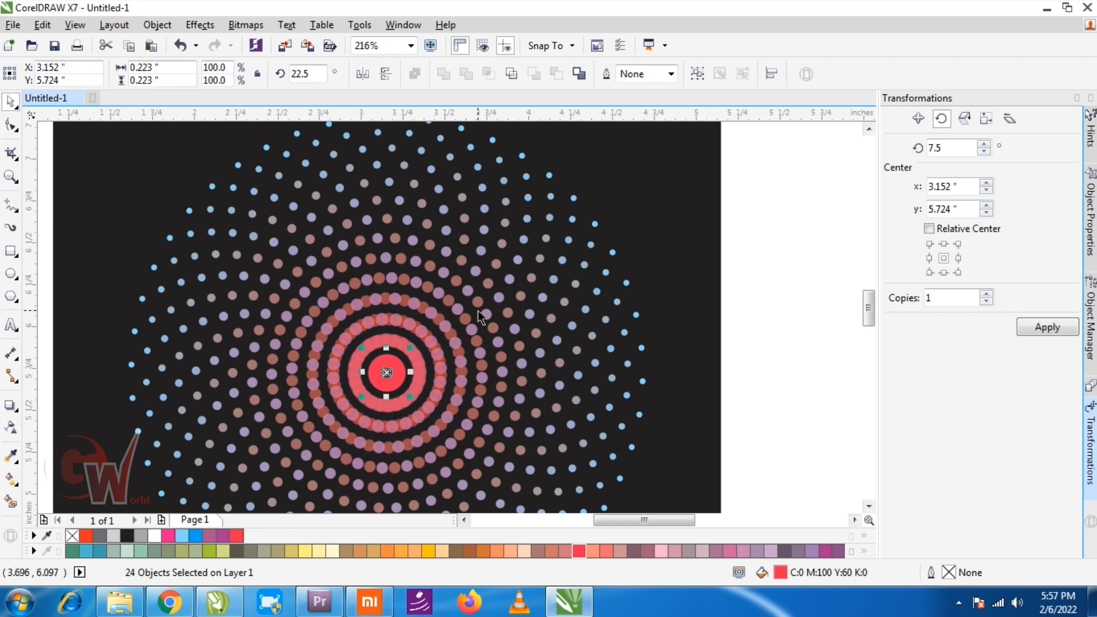
# - Try grouping all the dotted blends and central circles without the black background, and ungroup them again
pyautogui.scroll(-2, 578, 385)
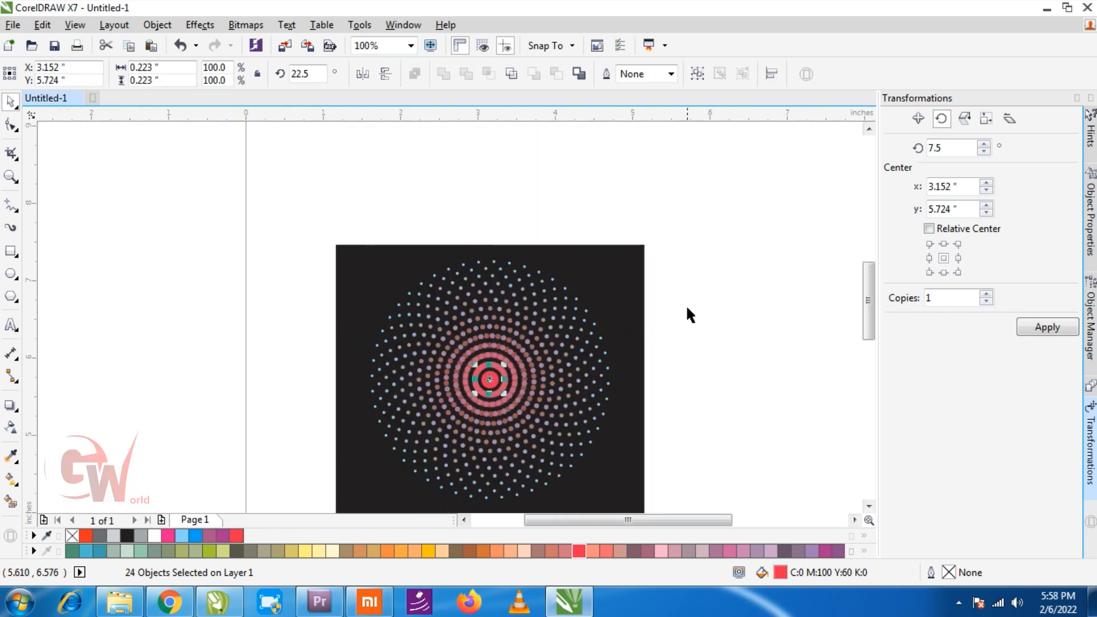
pyautogui.moveTo(687, 308); pyautogui.dragTo(309, 510)
pyautogui.hotkey('ctrl', 'g')
pyautogui.click(659, 395)
pyautogui.click(532, 385)
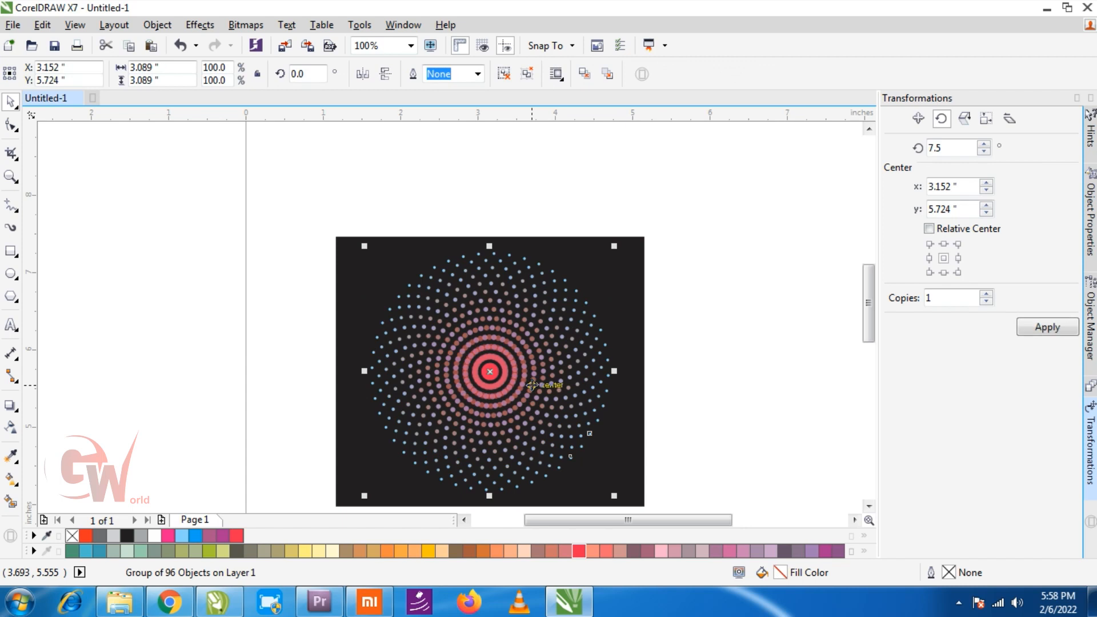
pyautogui.moveTo(733, 192); pyautogui.dragTo(359, 509)
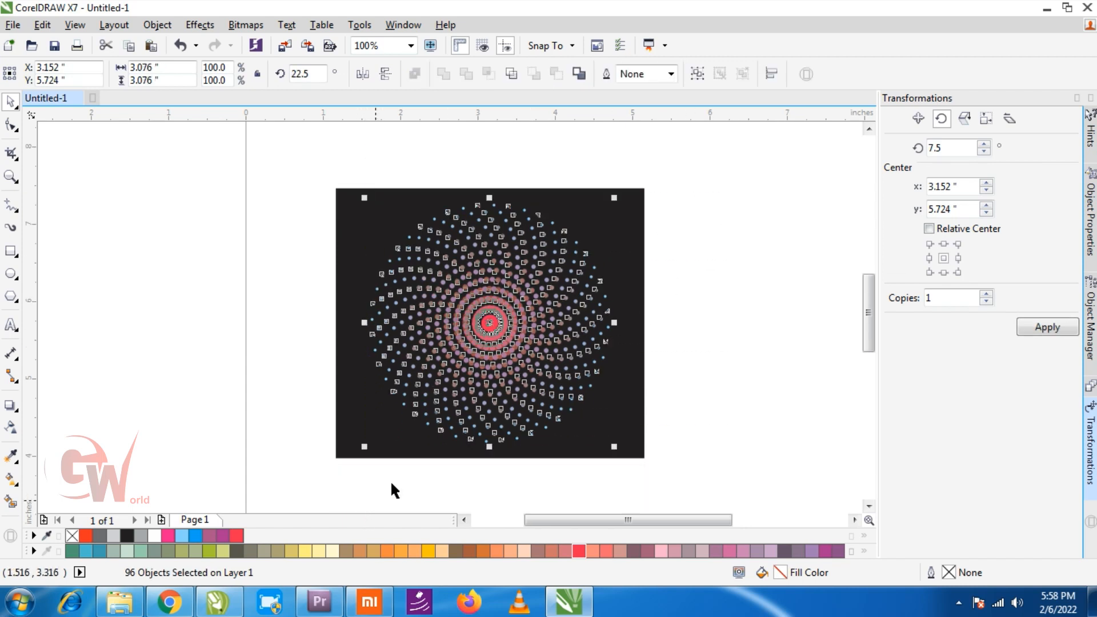
pyautogui.hotkey('ctrl', 'g')
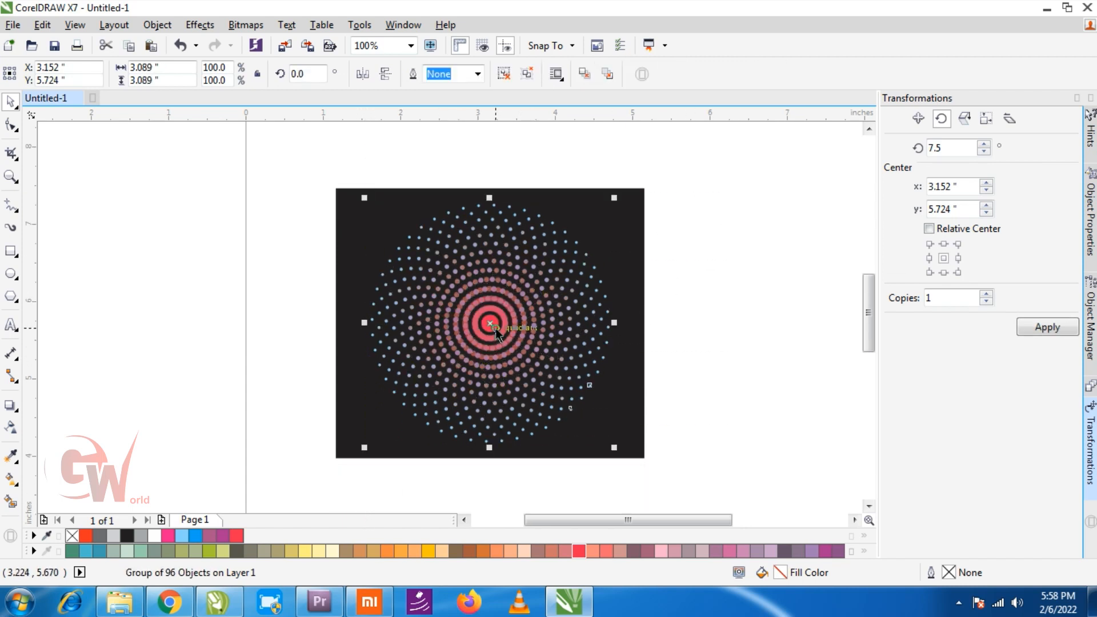
pyautogui.click(533, 74)
# - Select the 24 mauve central circles of the other dotted layer and fill them with purple C:40 M:100 Y:0 K:0
pyautogui.moveTo(528, 280); pyautogui.dragTo(446, 361)
pyautogui.scroll(1, 493, 324)
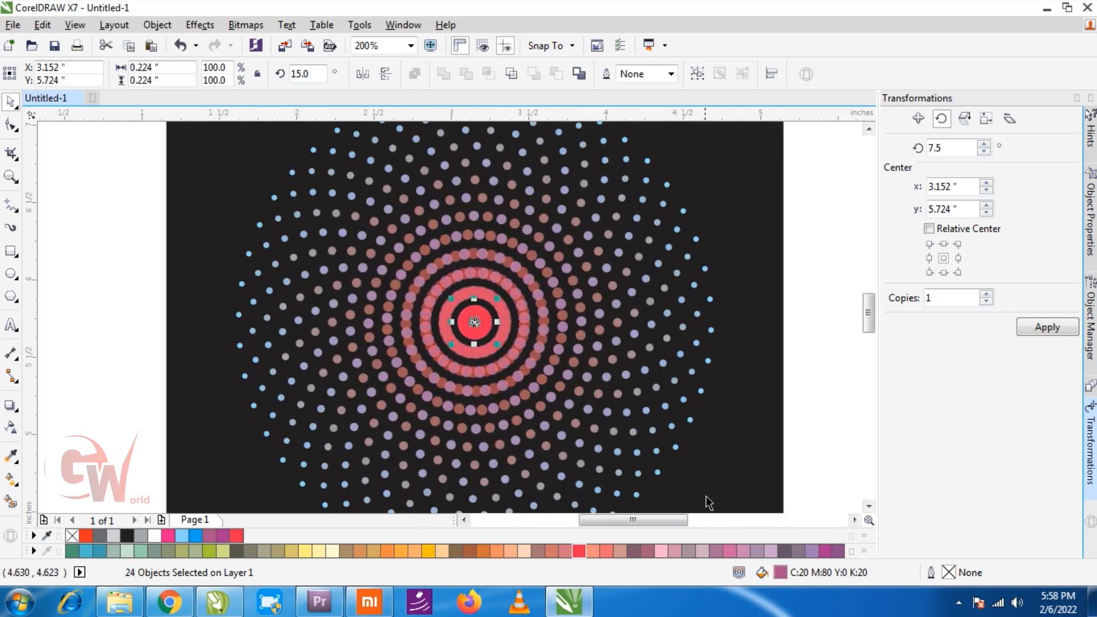
pyautogui.click(825, 551)
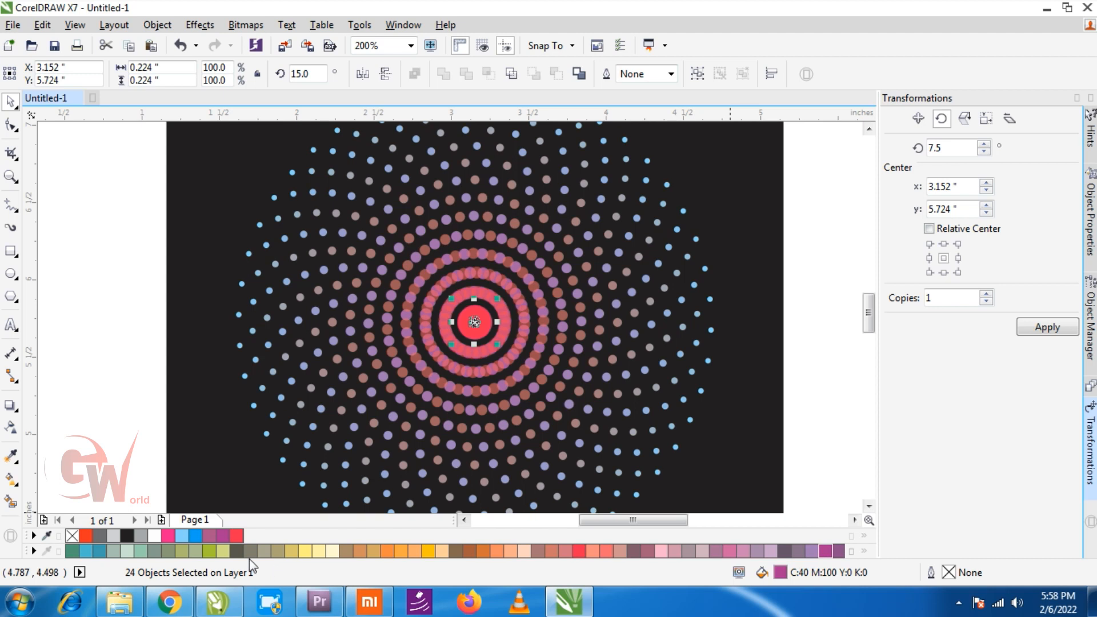
# - Try yellow, orange, mauve and pink fills on the same 24 central circles, and return them to purple C:40 M:100 Y:0 K:0
pyautogui.click(304, 551)
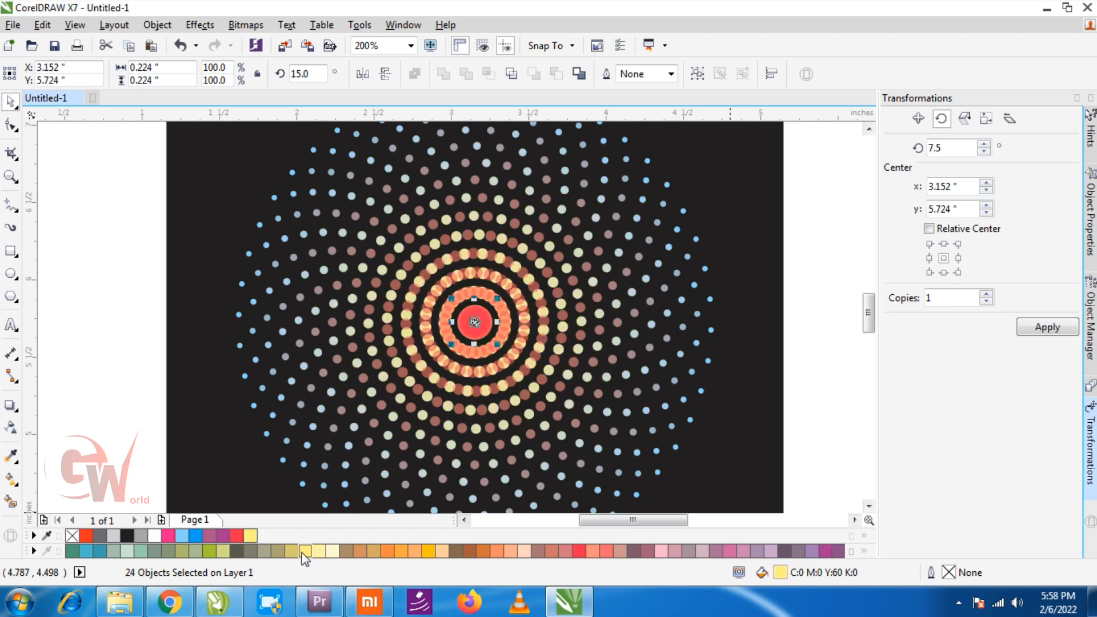
pyautogui.click(318, 551)
pyautogui.click(428, 551)
pyautogui.click(420, 550)
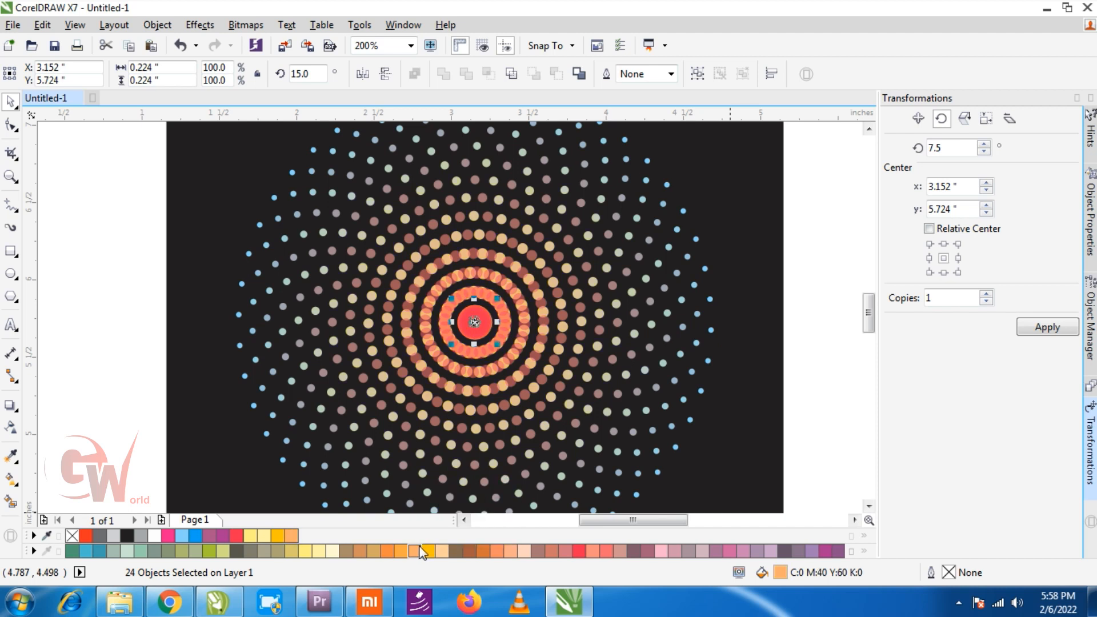
pyautogui.click(426, 553)
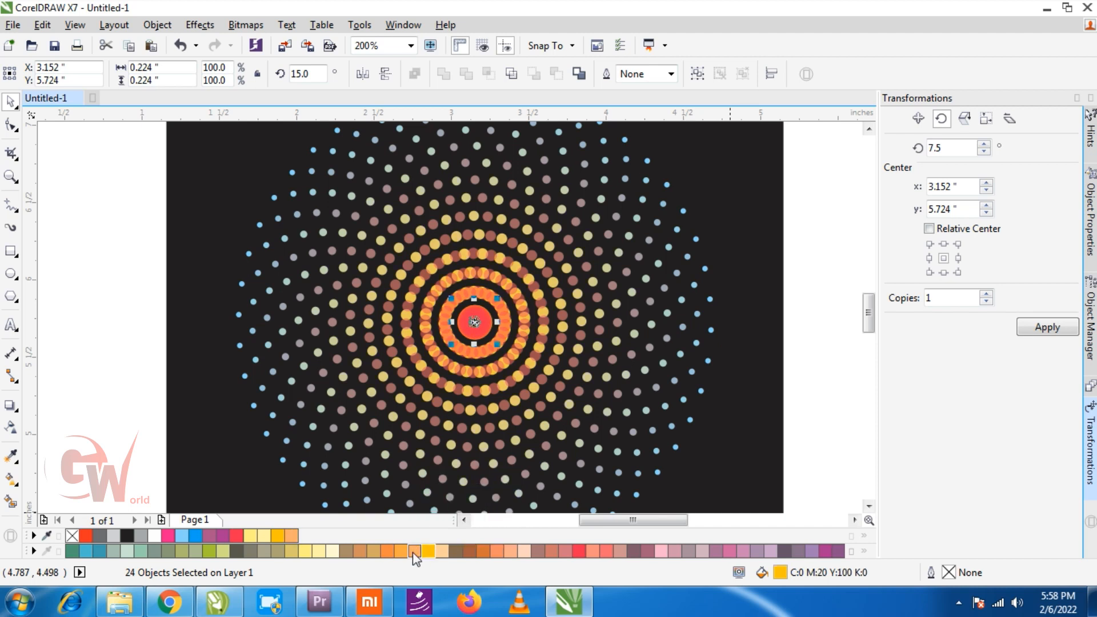
pyautogui.click(606, 550)
pyautogui.click(755, 551)
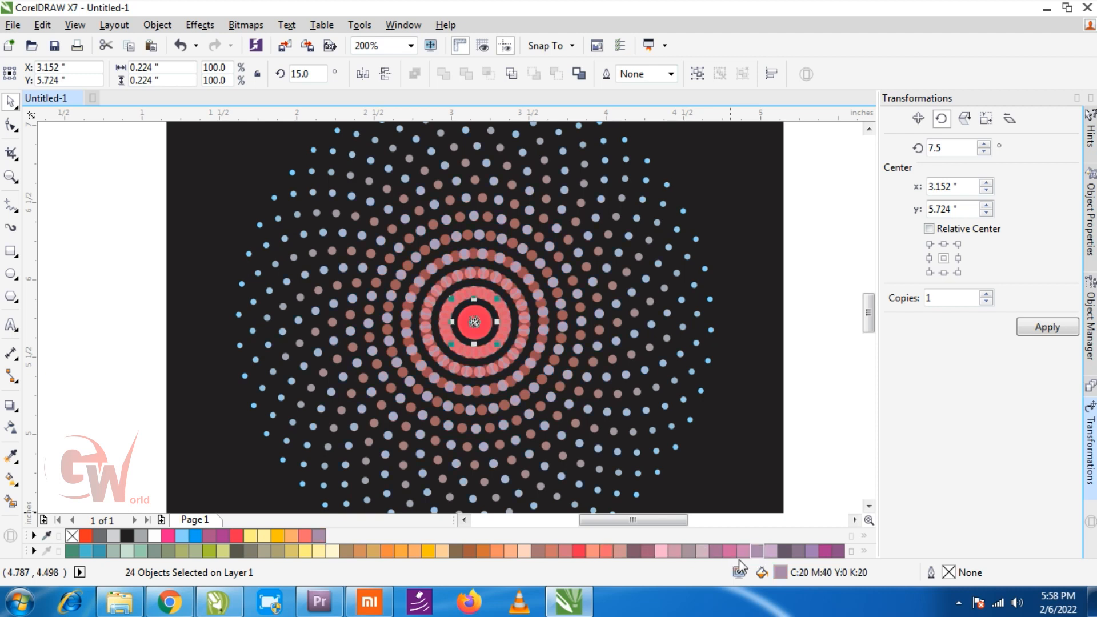
pyautogui.click(661, 552)
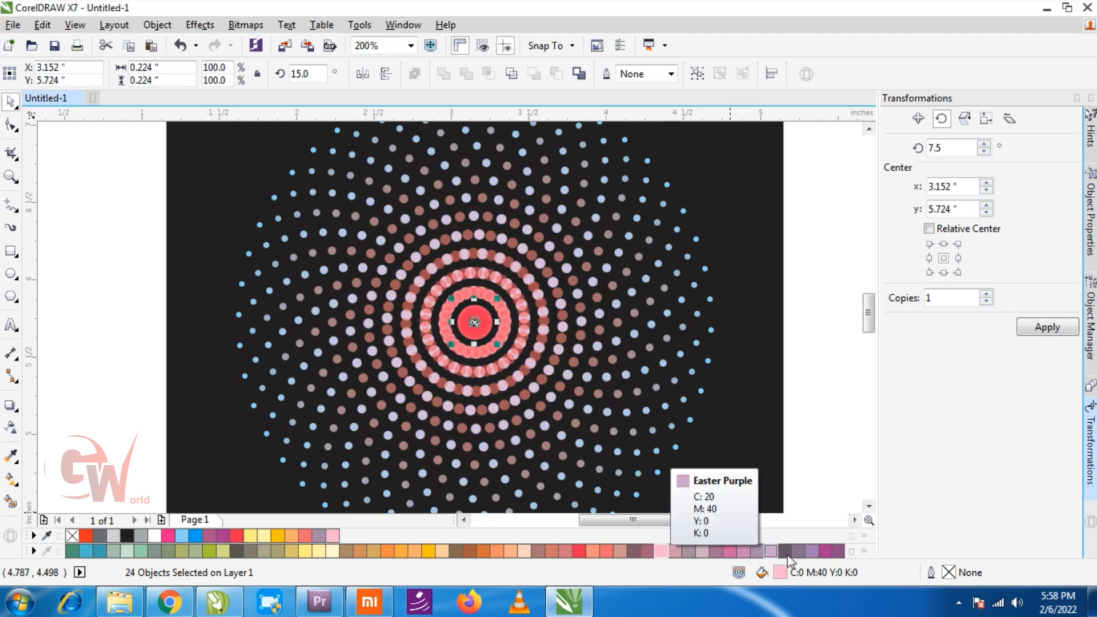
pyautogui.click(826, 552)
pyautogui.click(847, 499)
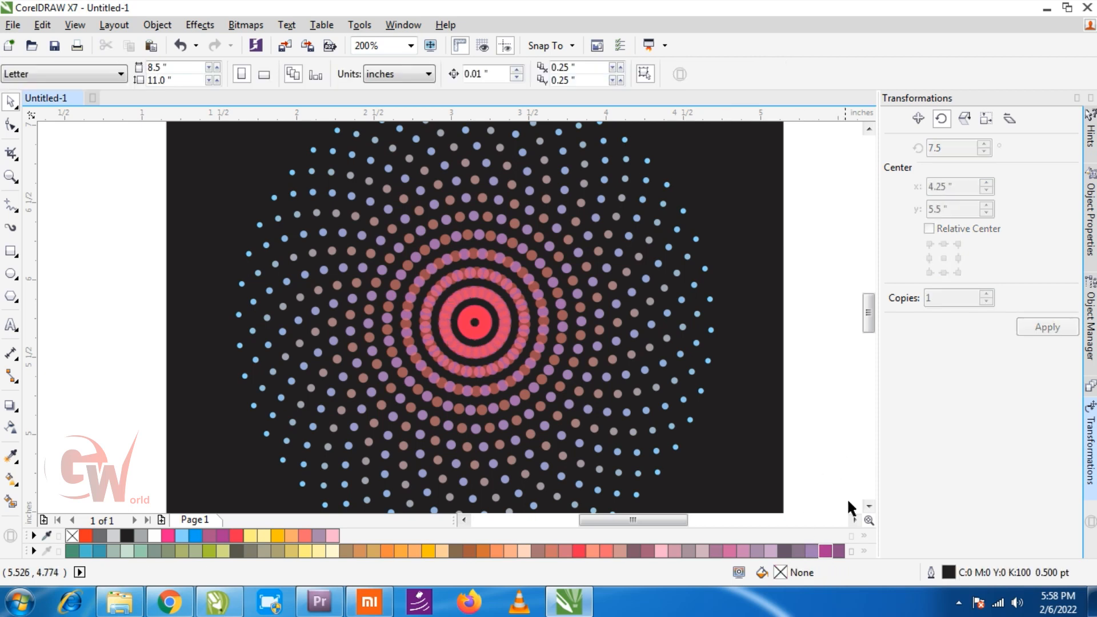
# - Frame the whole dotted design with its black background and view it in the full-screen preview
pyautogui.scroll(-2, 457, 315)
pyautogui.moveTo(311, 183); pyautogui.dragTo(646, 490)
pyautogui.hotkey('shift', 'F2')
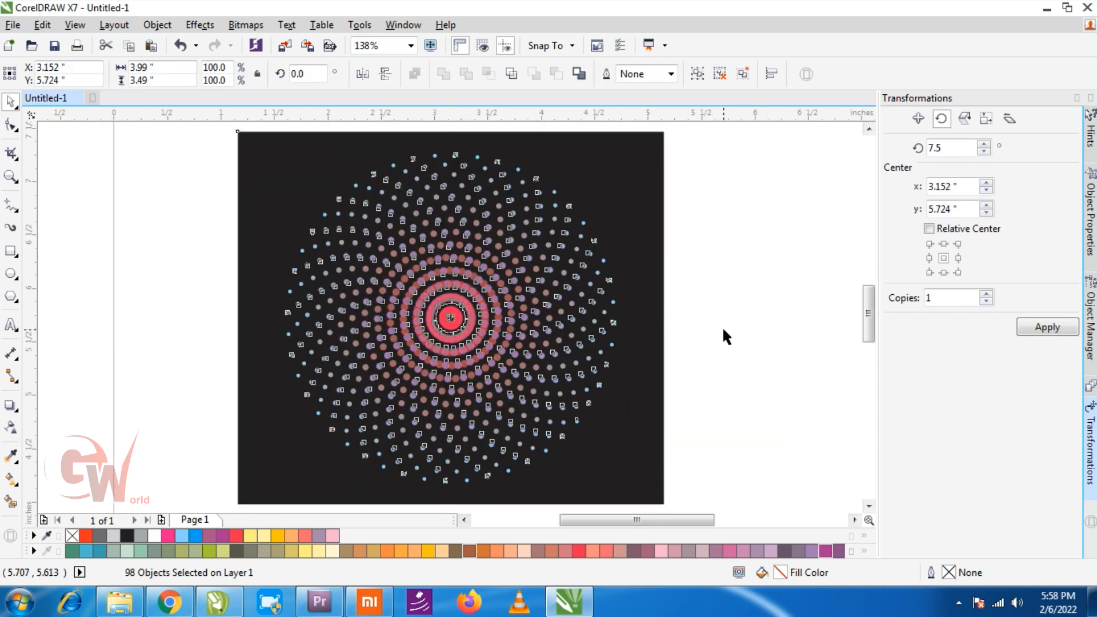
pyautogui.click(721, 325)
pyautogui.press('F9')
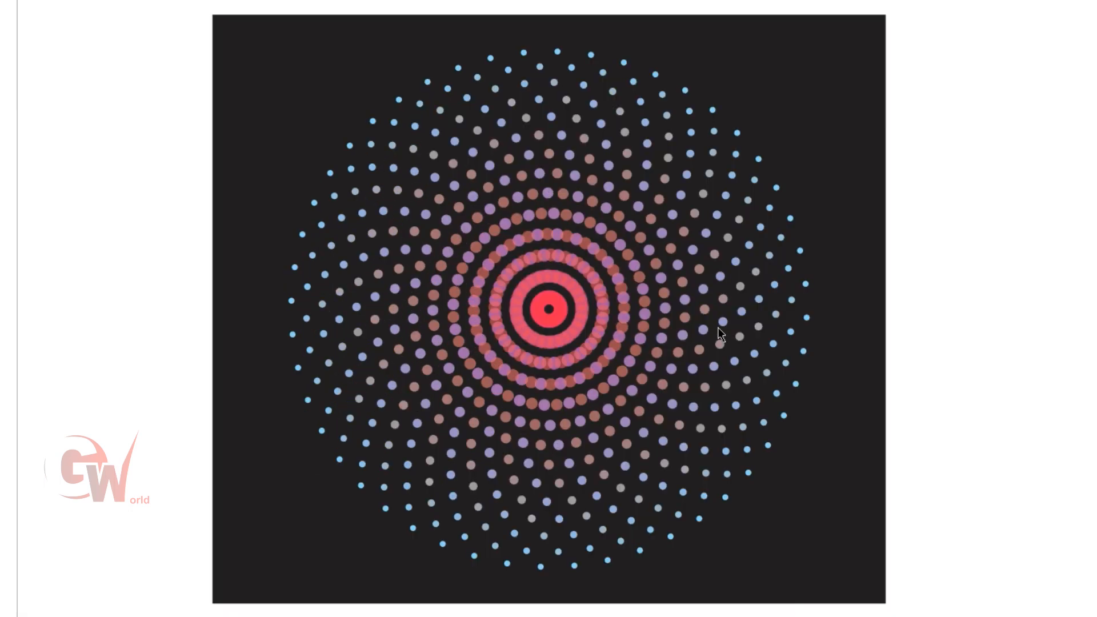